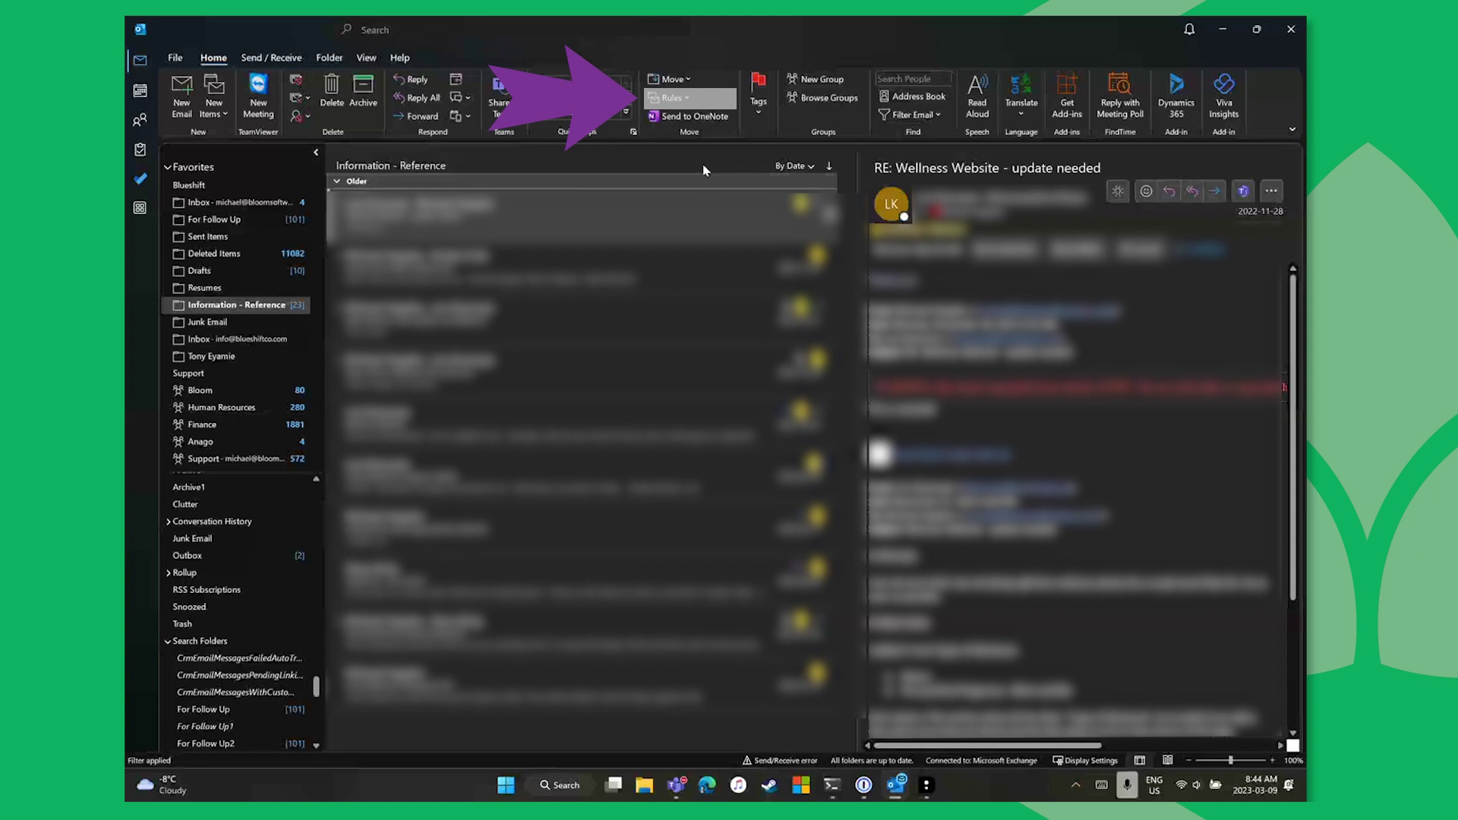
Return to the Inbox and show the Rules options for the message being read
click(230, 205)
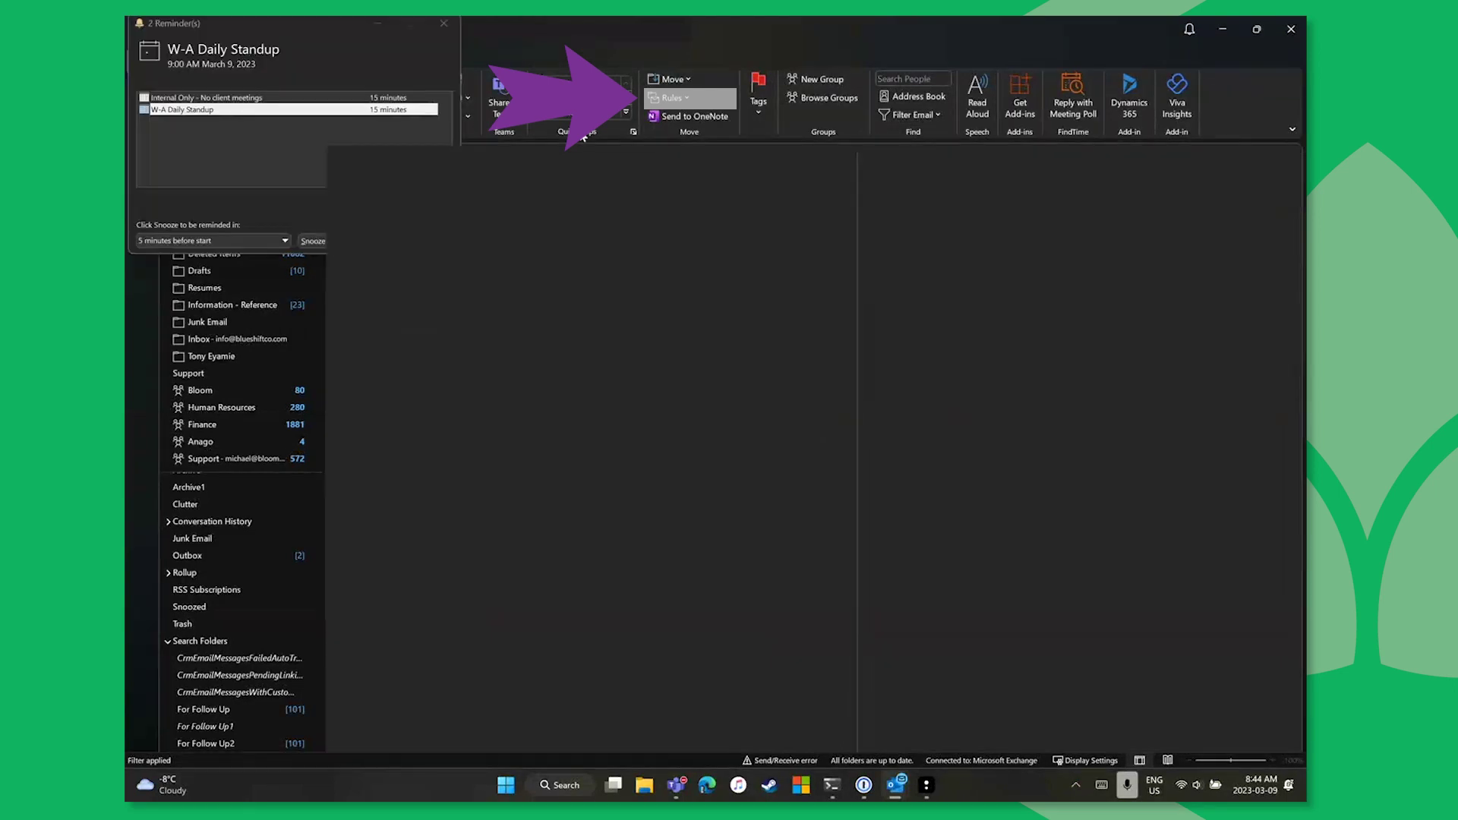
click(670, 97)
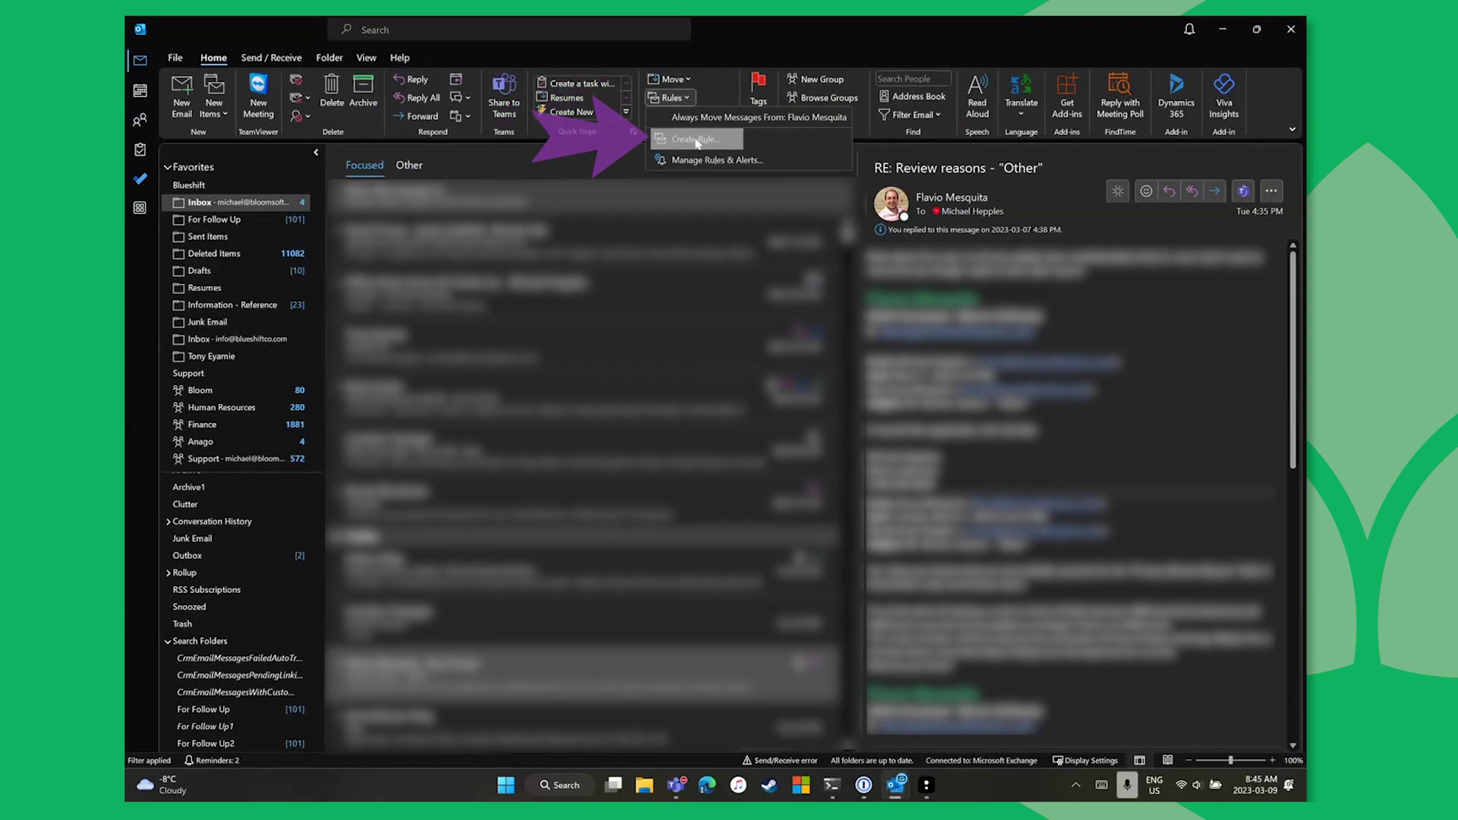
Create a rule matching mail from this message's sender and open the full Rules Wizard
click(696, 139)
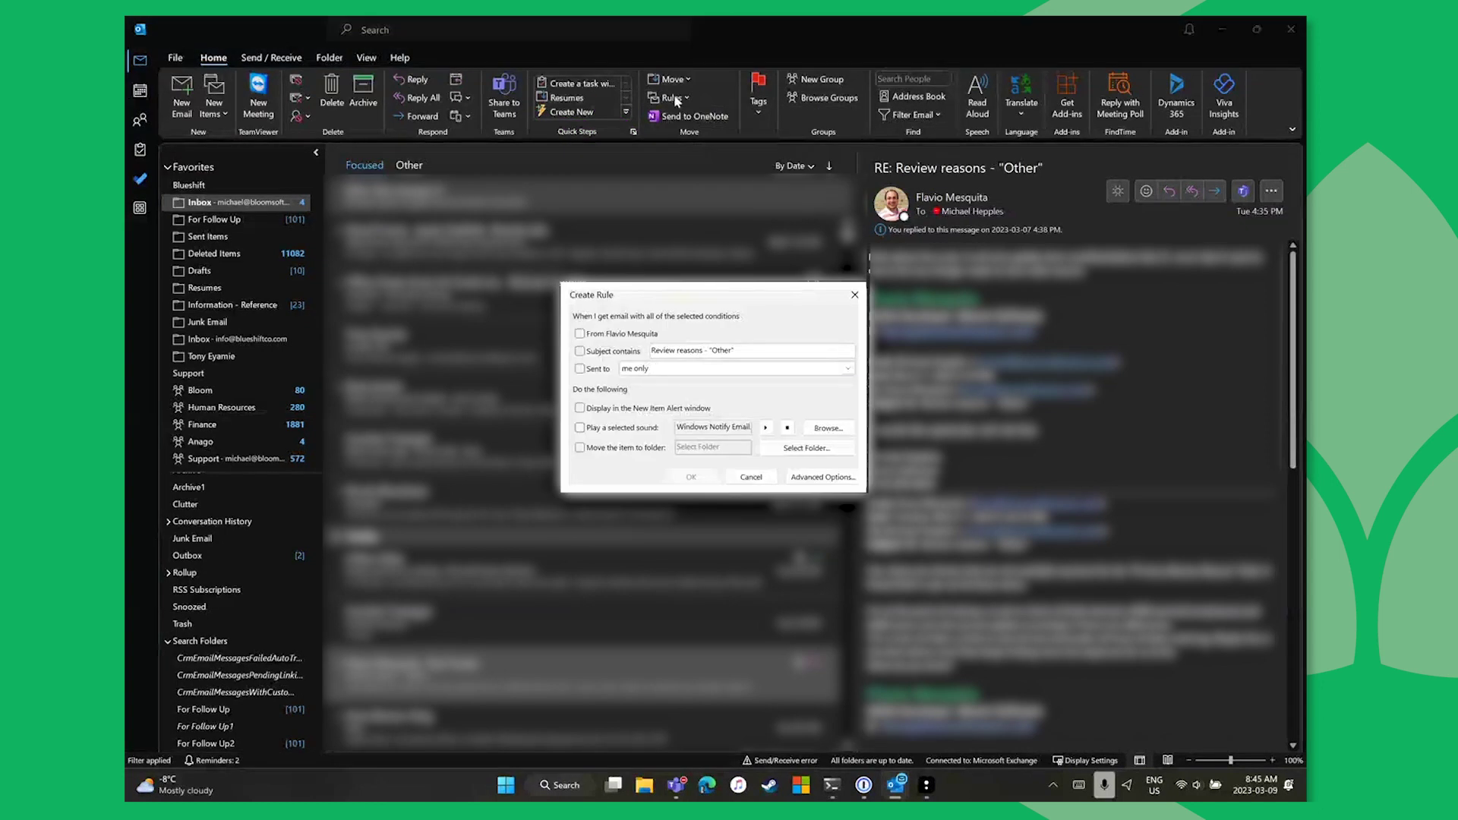
click(609, 336)
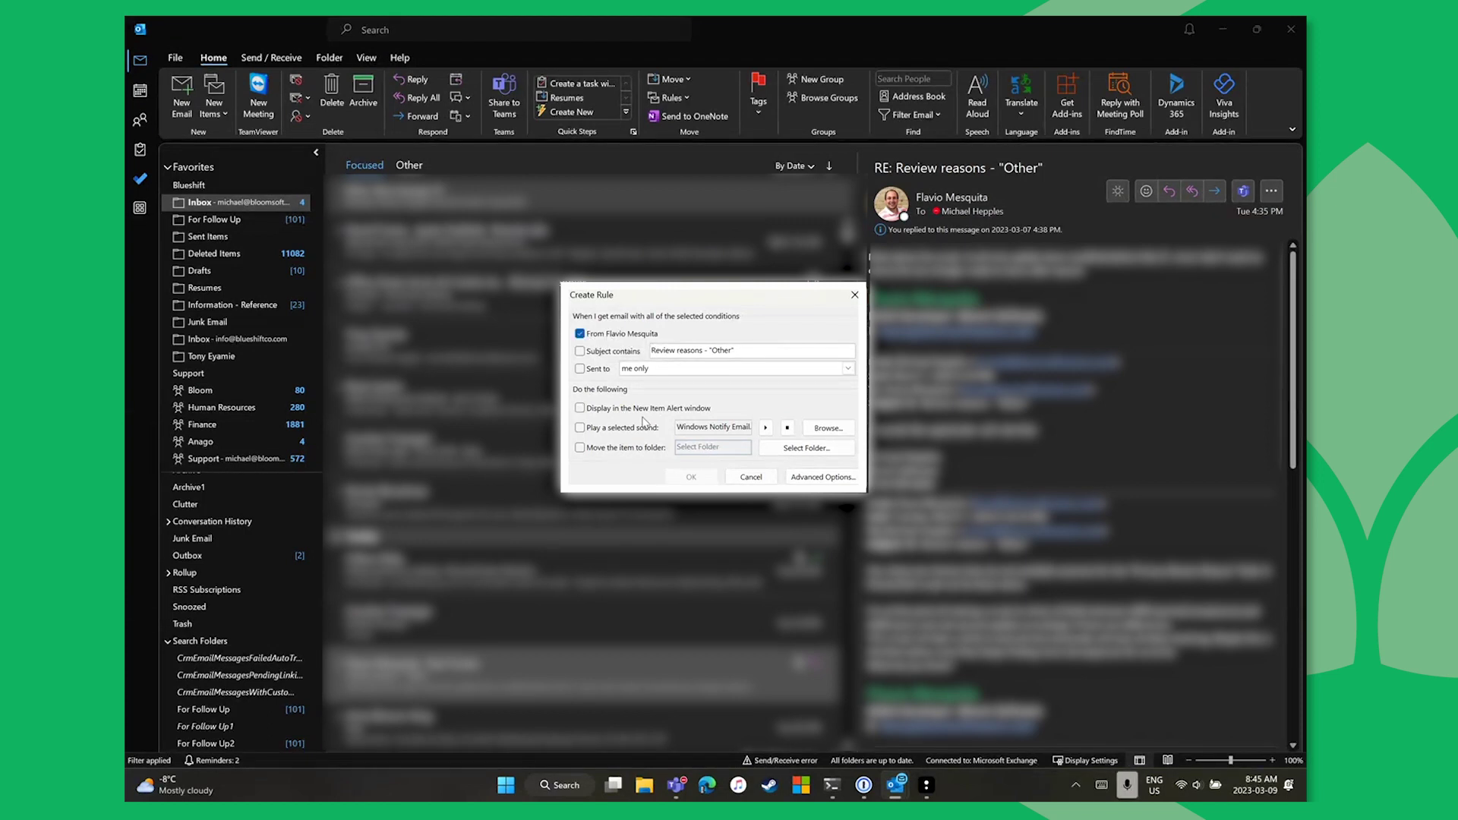
click(822, 477)
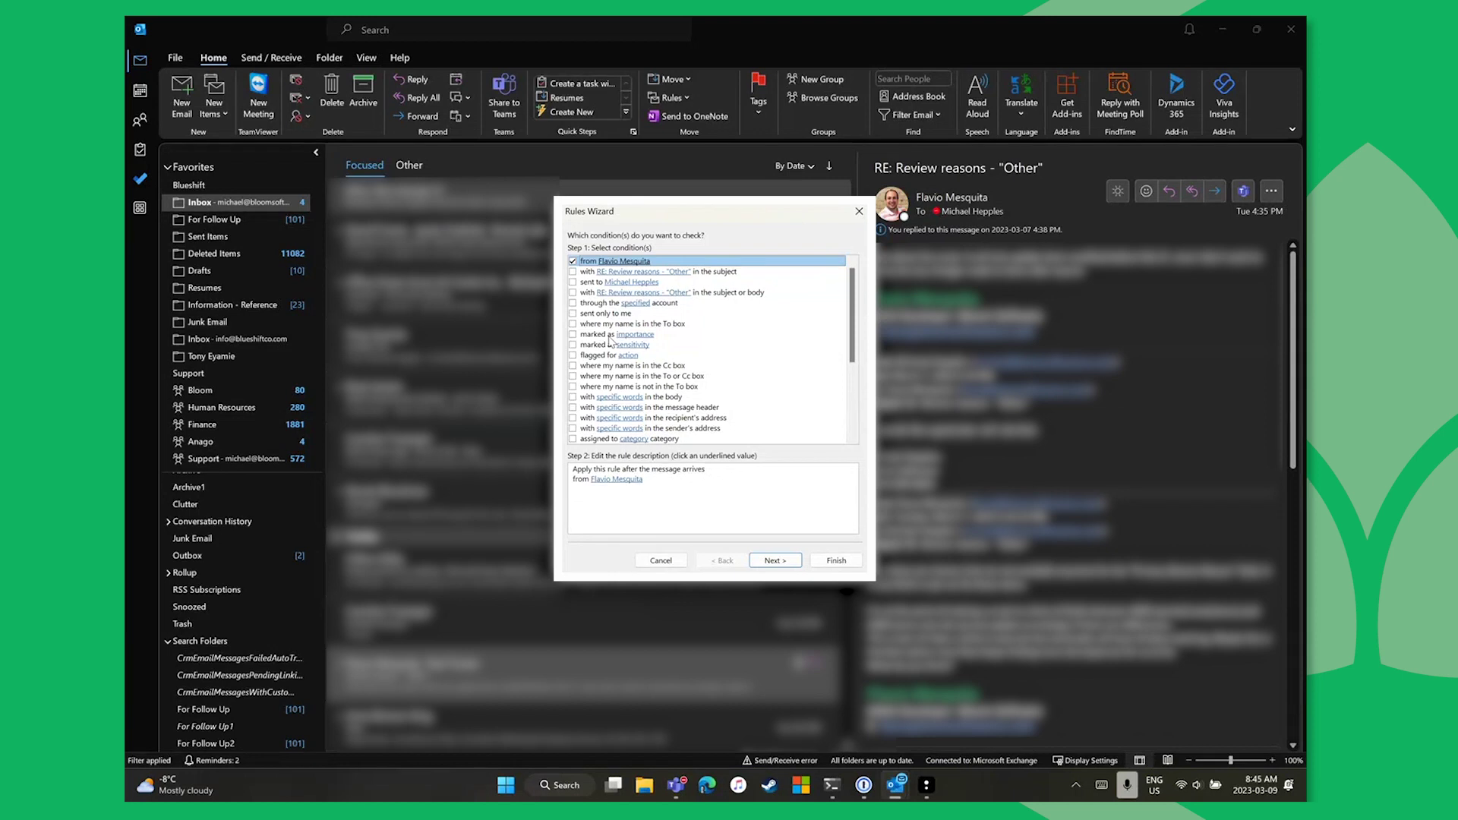
Add importance and sensitivity conditions to the rule and set importance to High
click(573, 334)
click(572, 345)
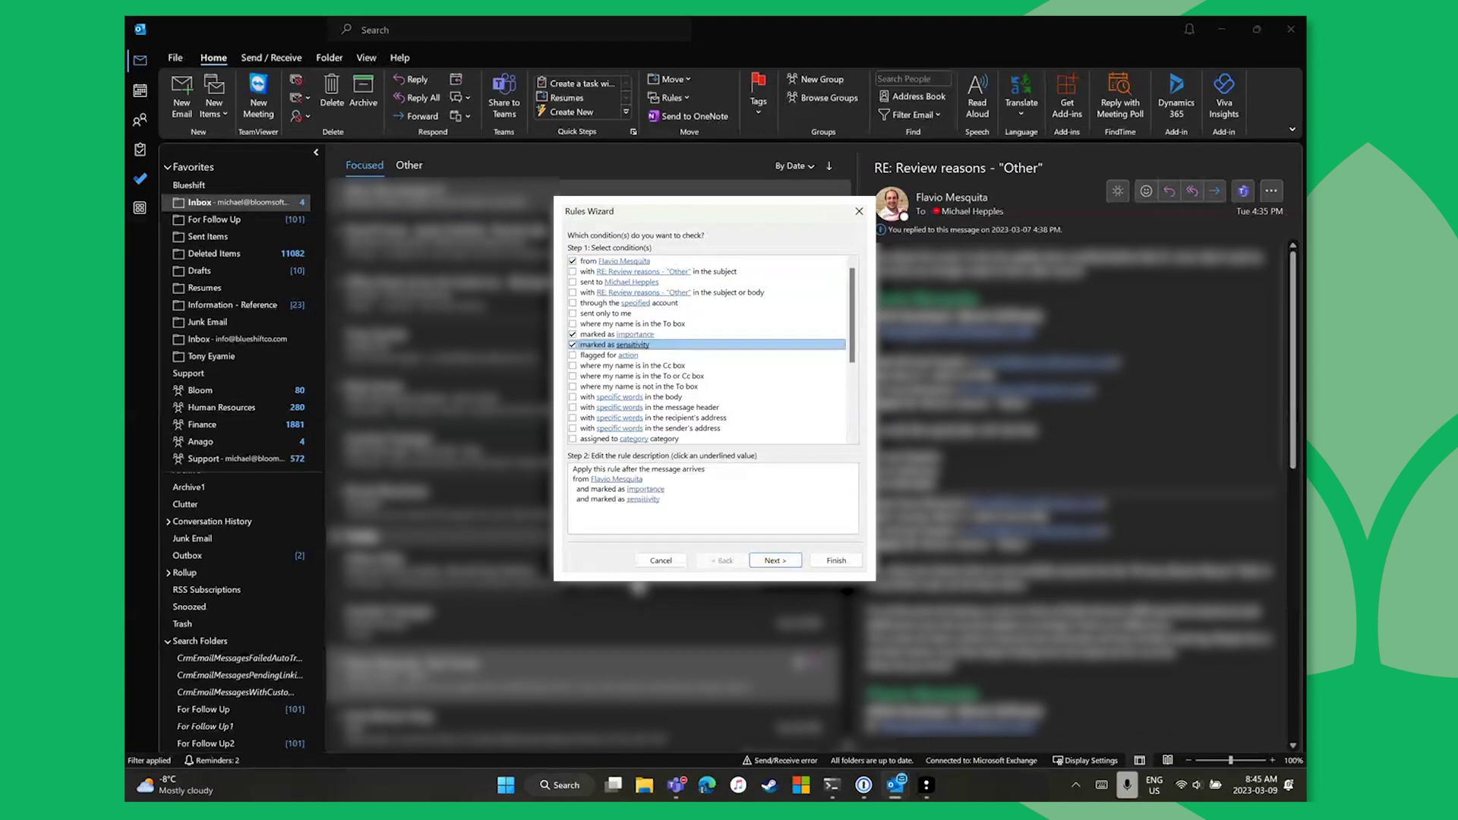
click(644, 490)
click(650, 501)
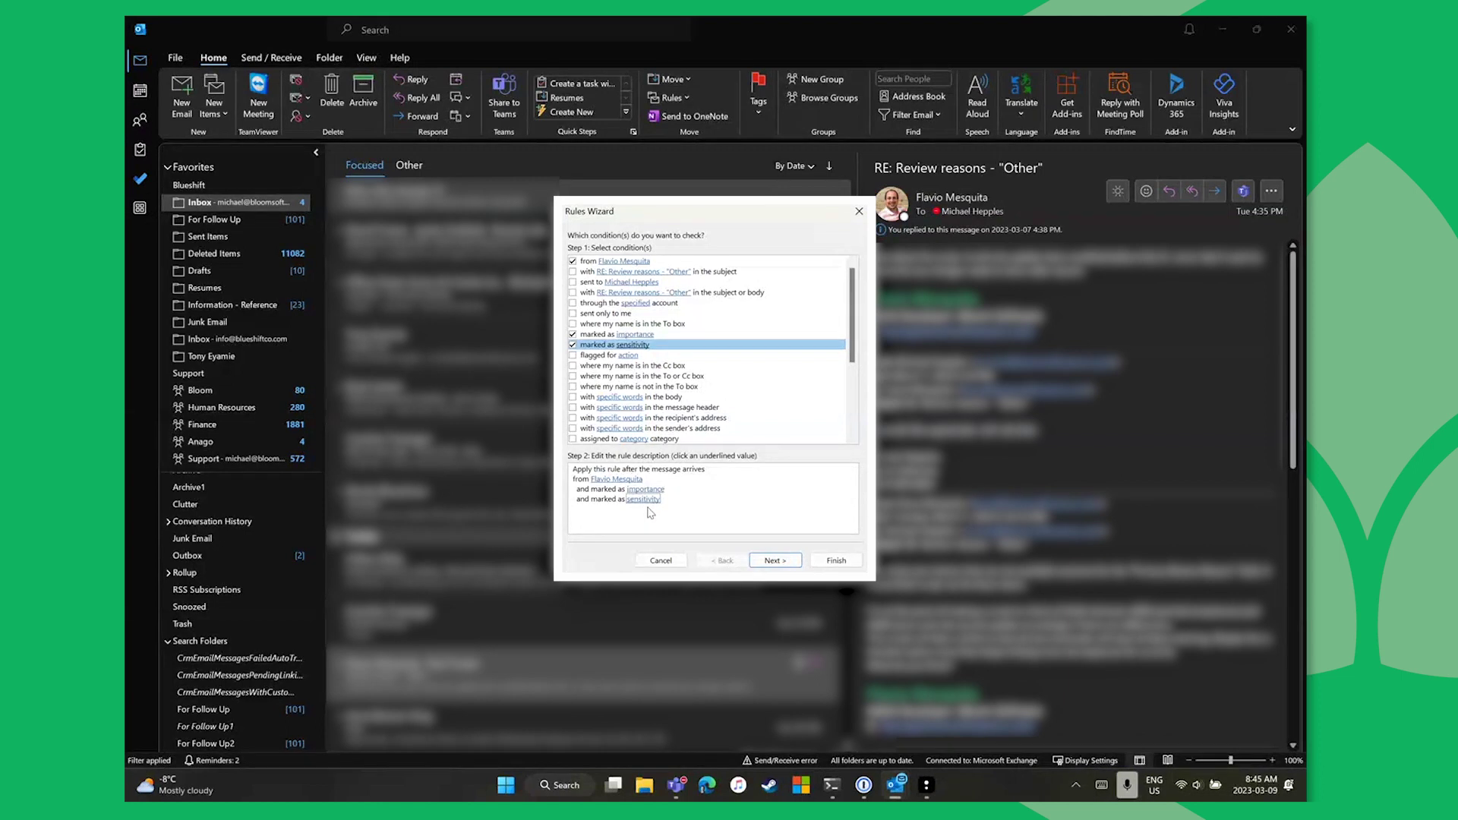
click(651, 501)
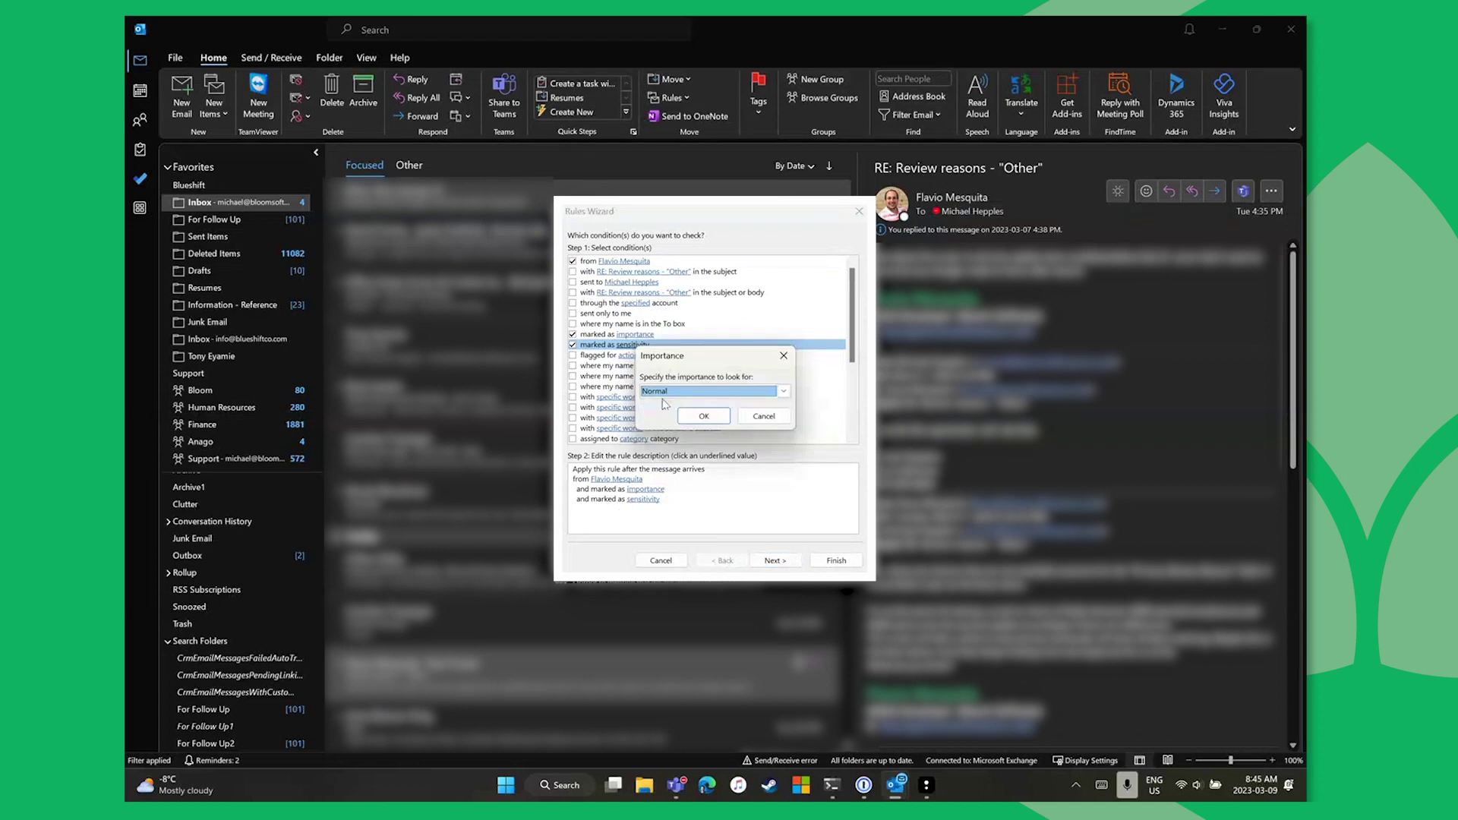
click(664, 392)
click(649, 424)
click(750, 416)
Set the sensitivity condition to Confidential and advance to the rule's actions
click(647, 502)
click(685, 392)
click(661, 434)
click(750, 416)
click(774, 560)
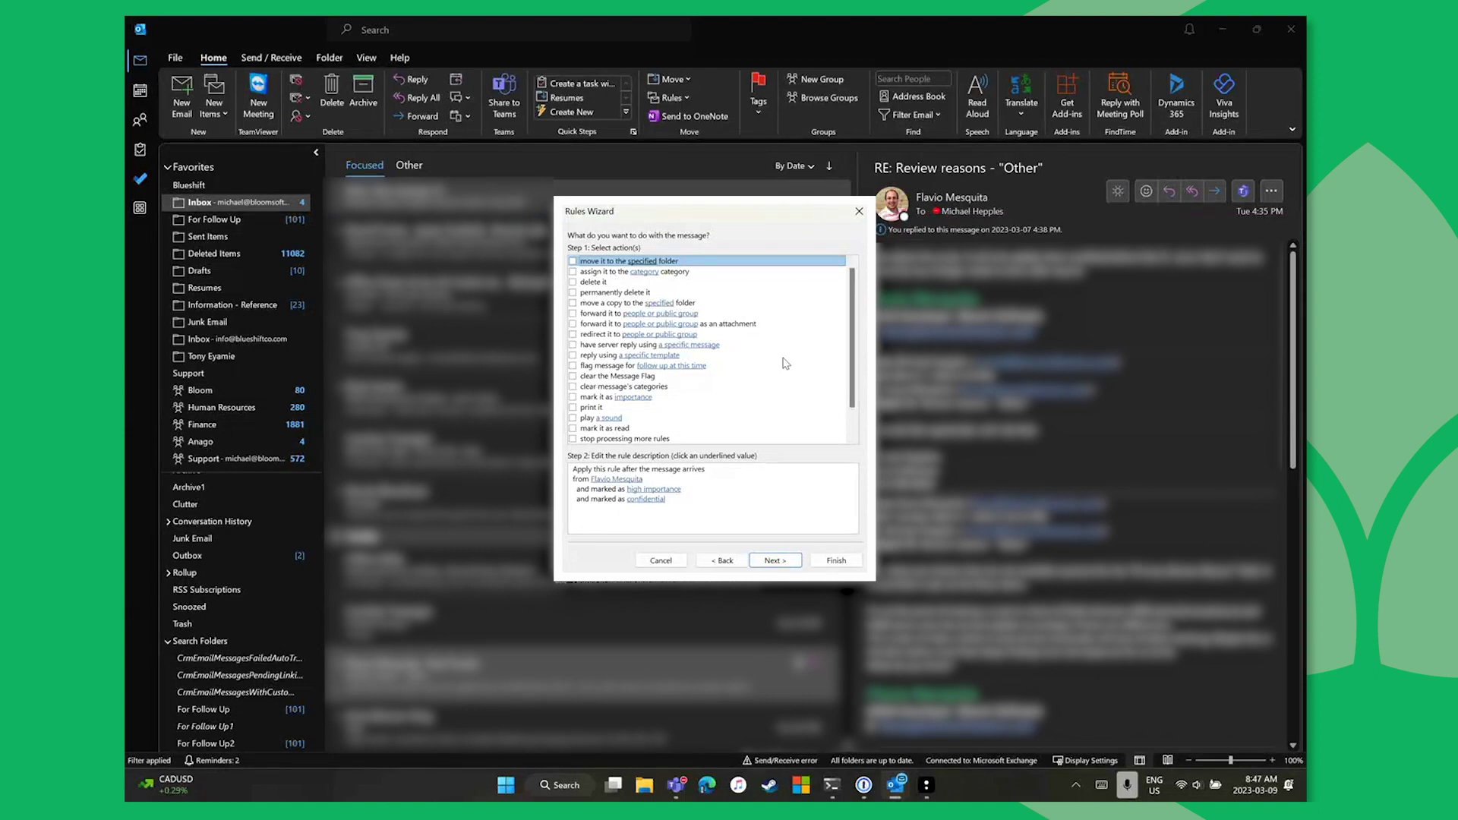
Have the rule assign the Information - Reference category, then advance to exceptions
click(572, 272)
click(636, 509)
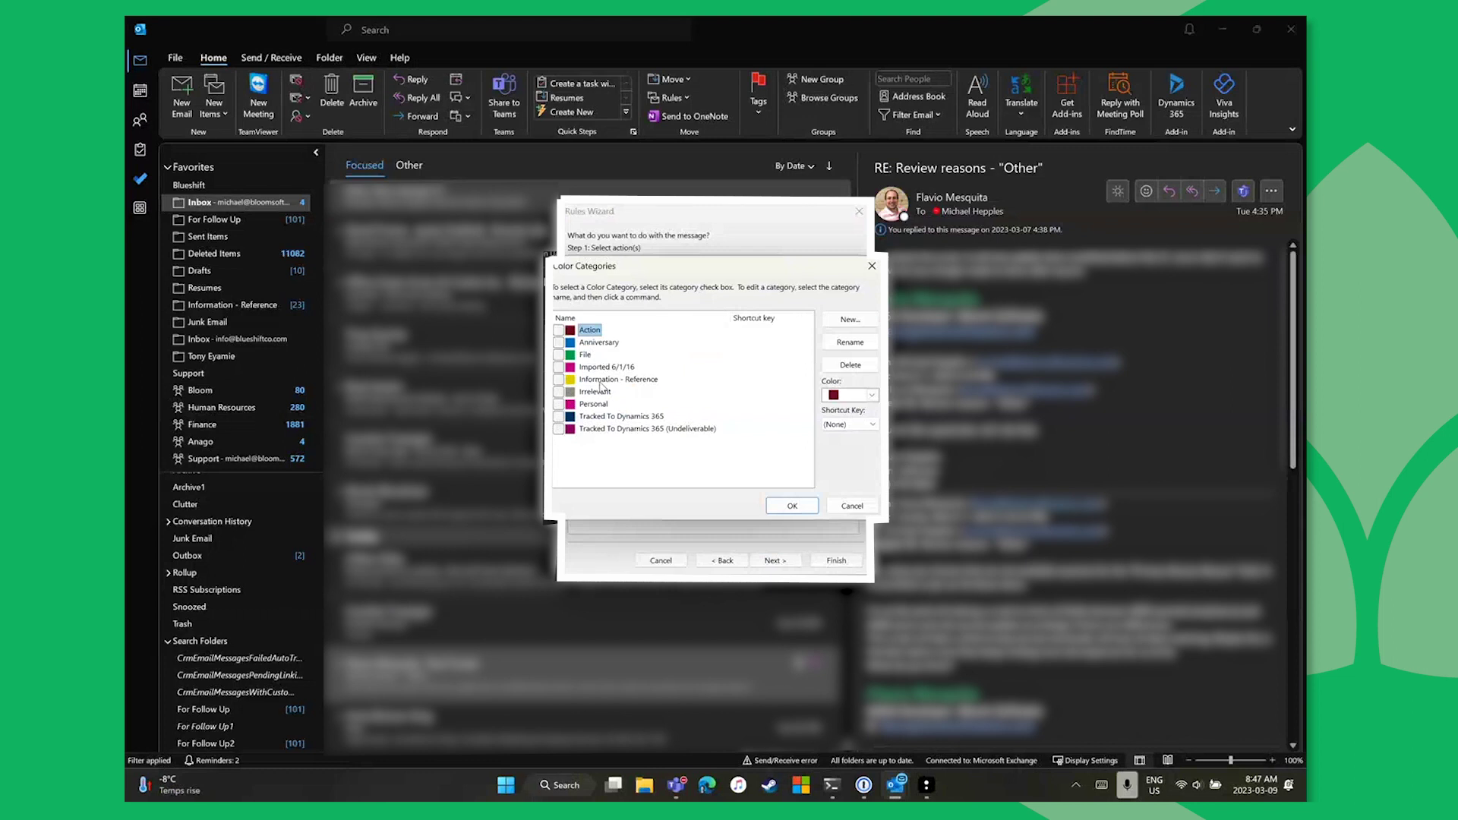
click(607, 380)
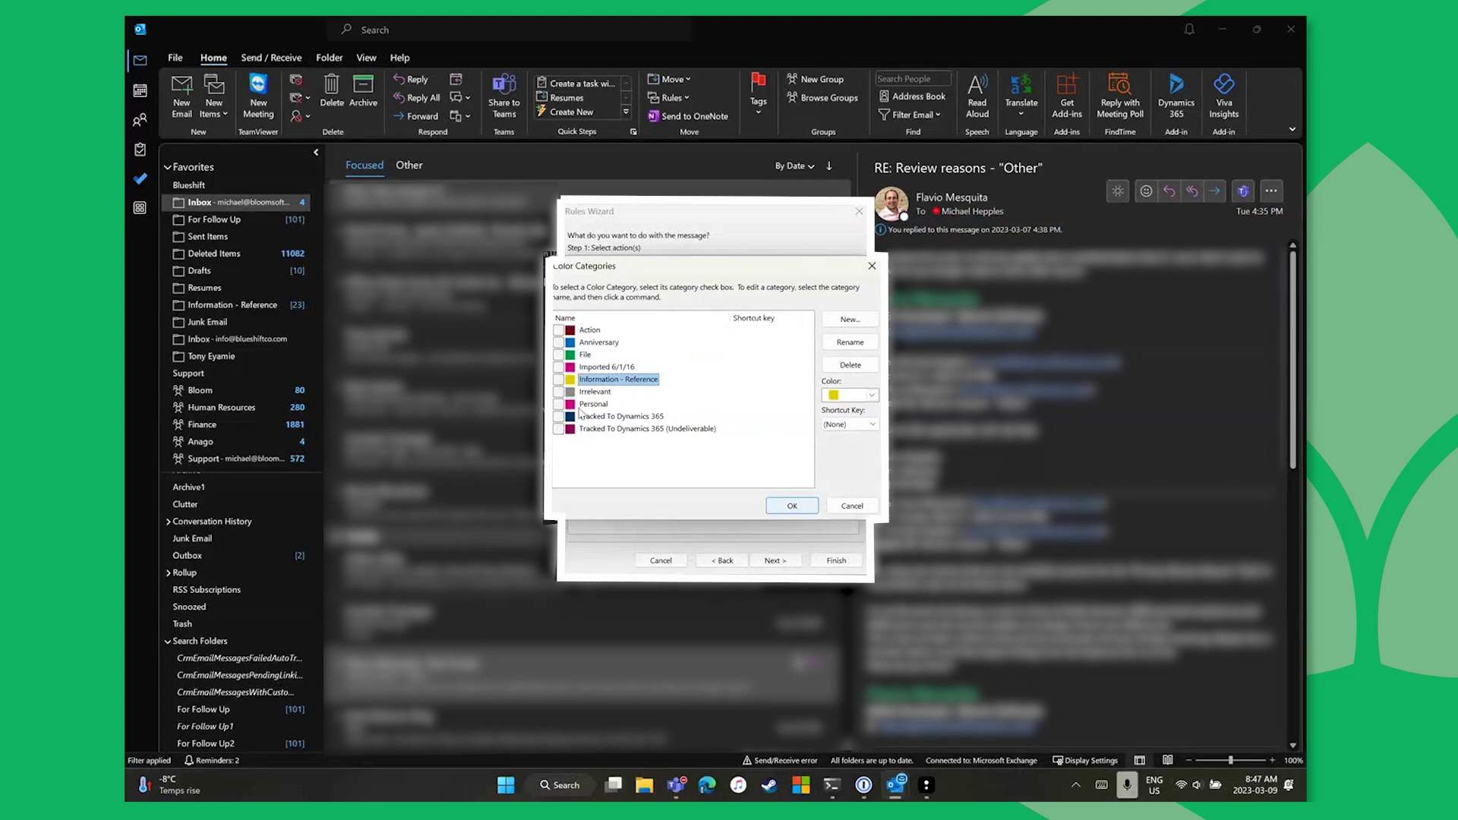
click(558, 379)
click(792, 506)
click(774, 561)
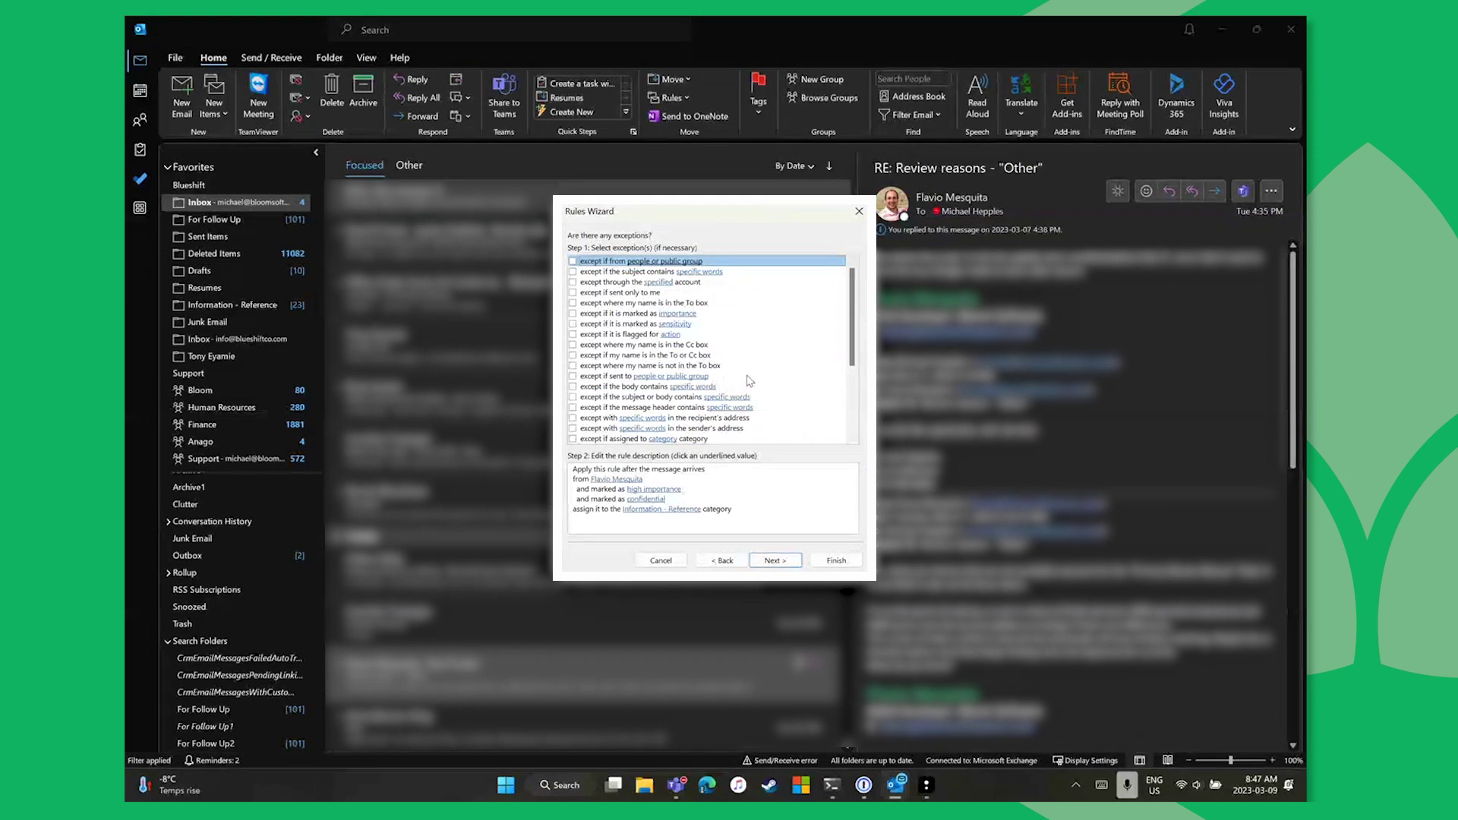
Leave all exceptions unchecked and advance to the Finish rule setup page
click(583, 292)
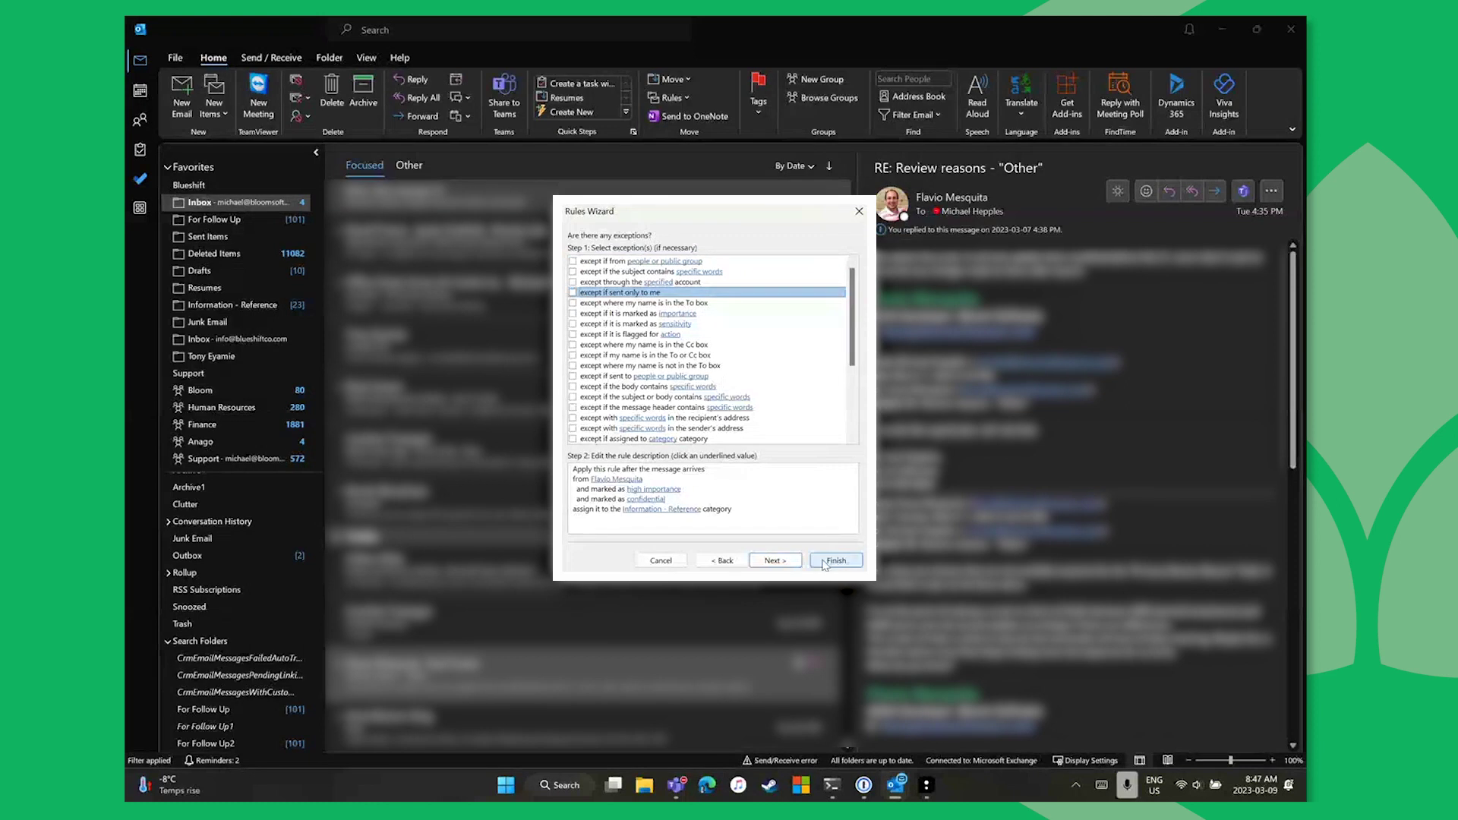
click(797, 565)
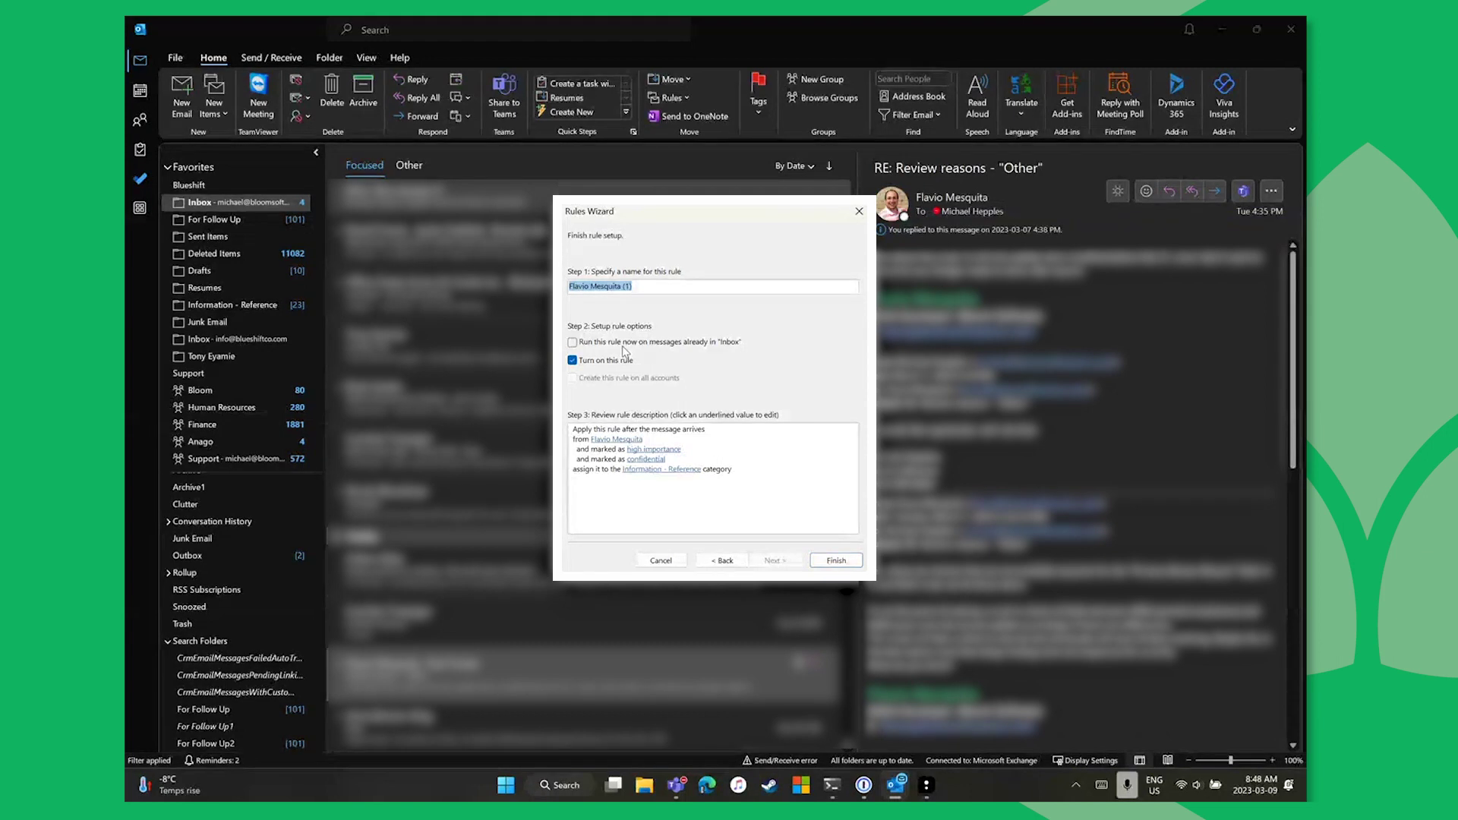
Close the Rules Wizard and cancel the Create Rule dialog to return to the Inbox
key(Tab)
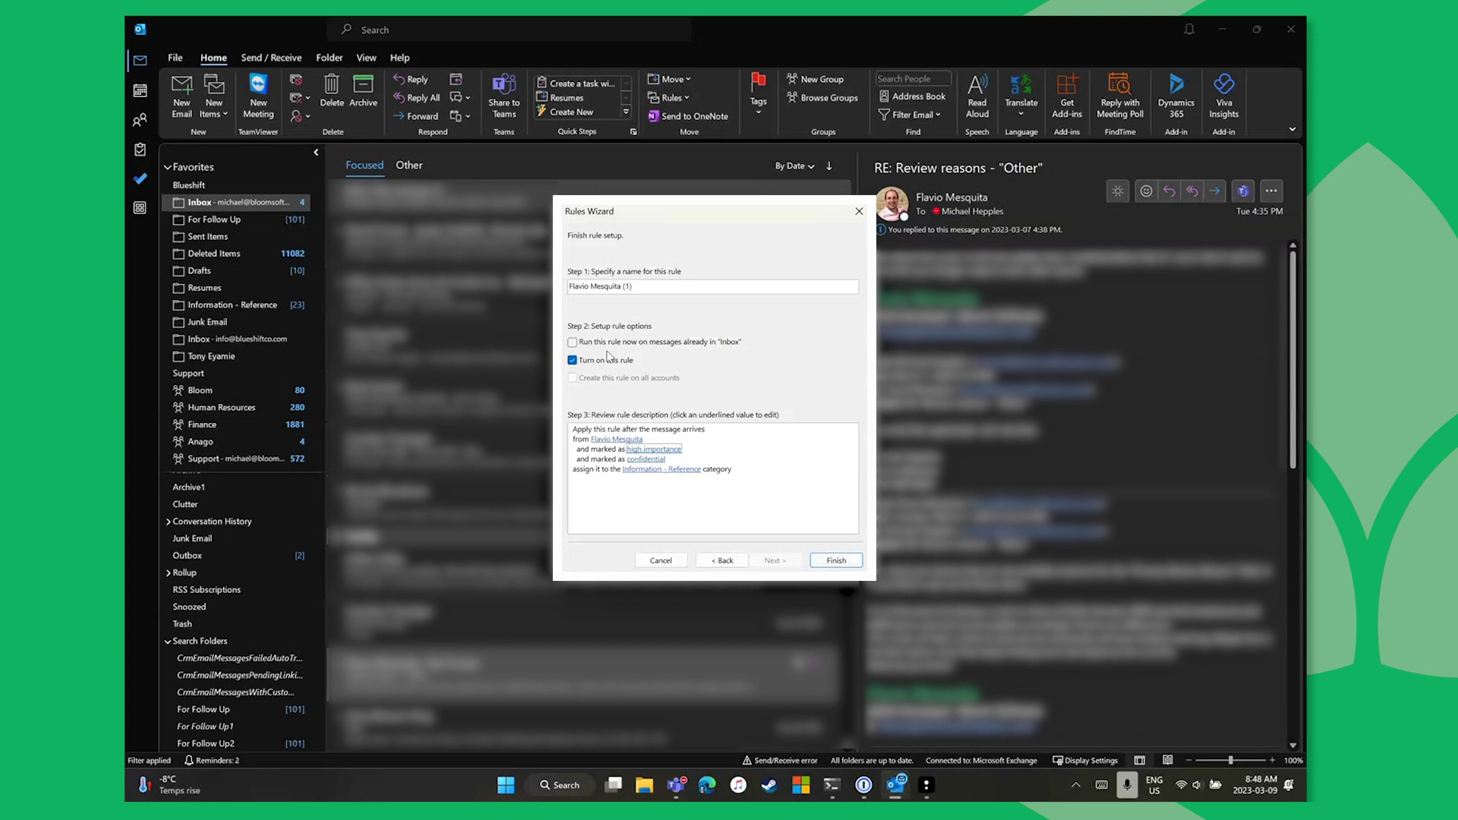
key(Escape)
click(751, 477)
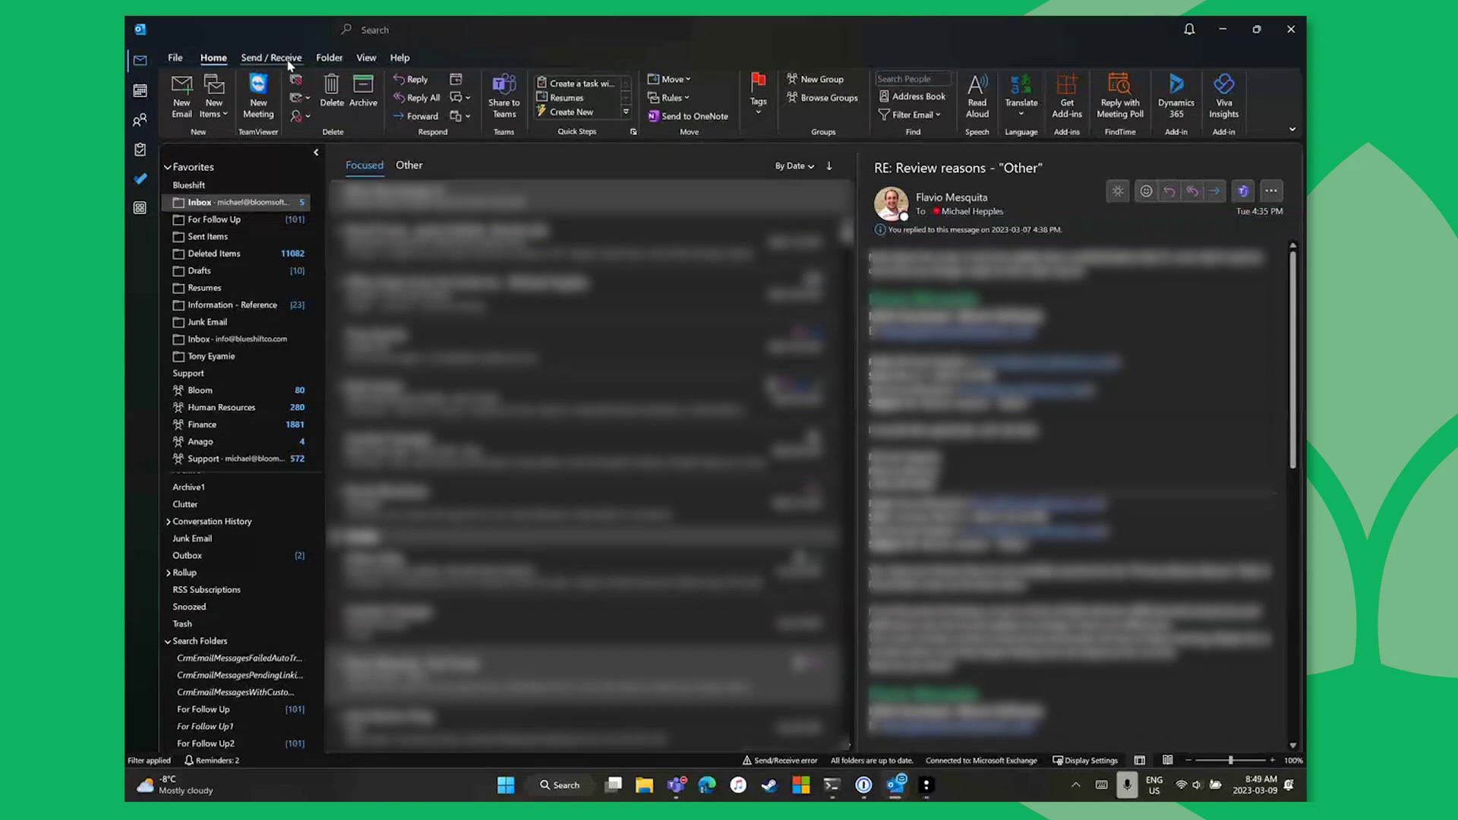
Start a New Search Folder (Ctrl+Shift+P) as a custom search folder and open its settings
click(366, 58)
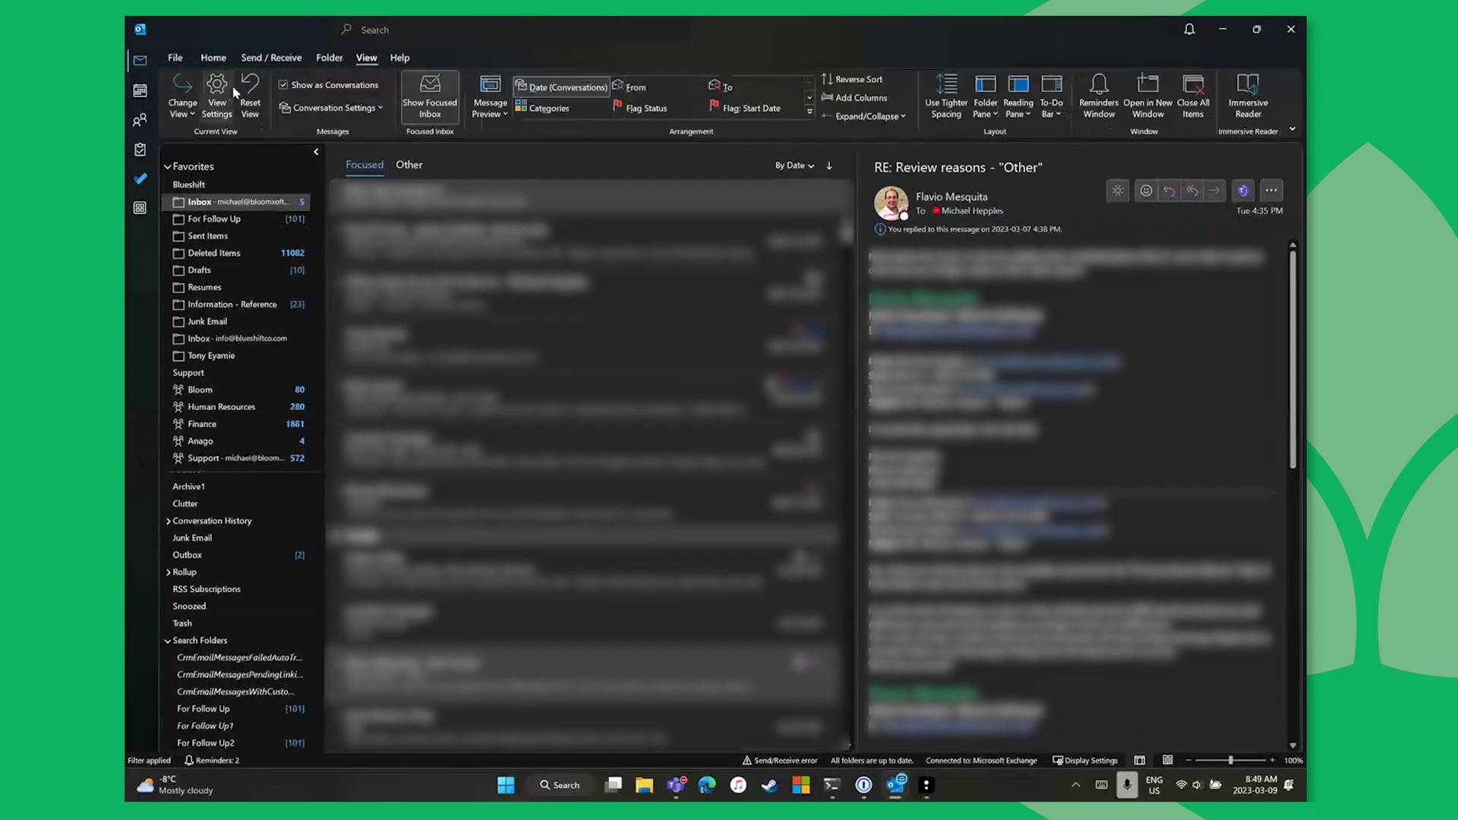
scroll(278, 105, up, 1)
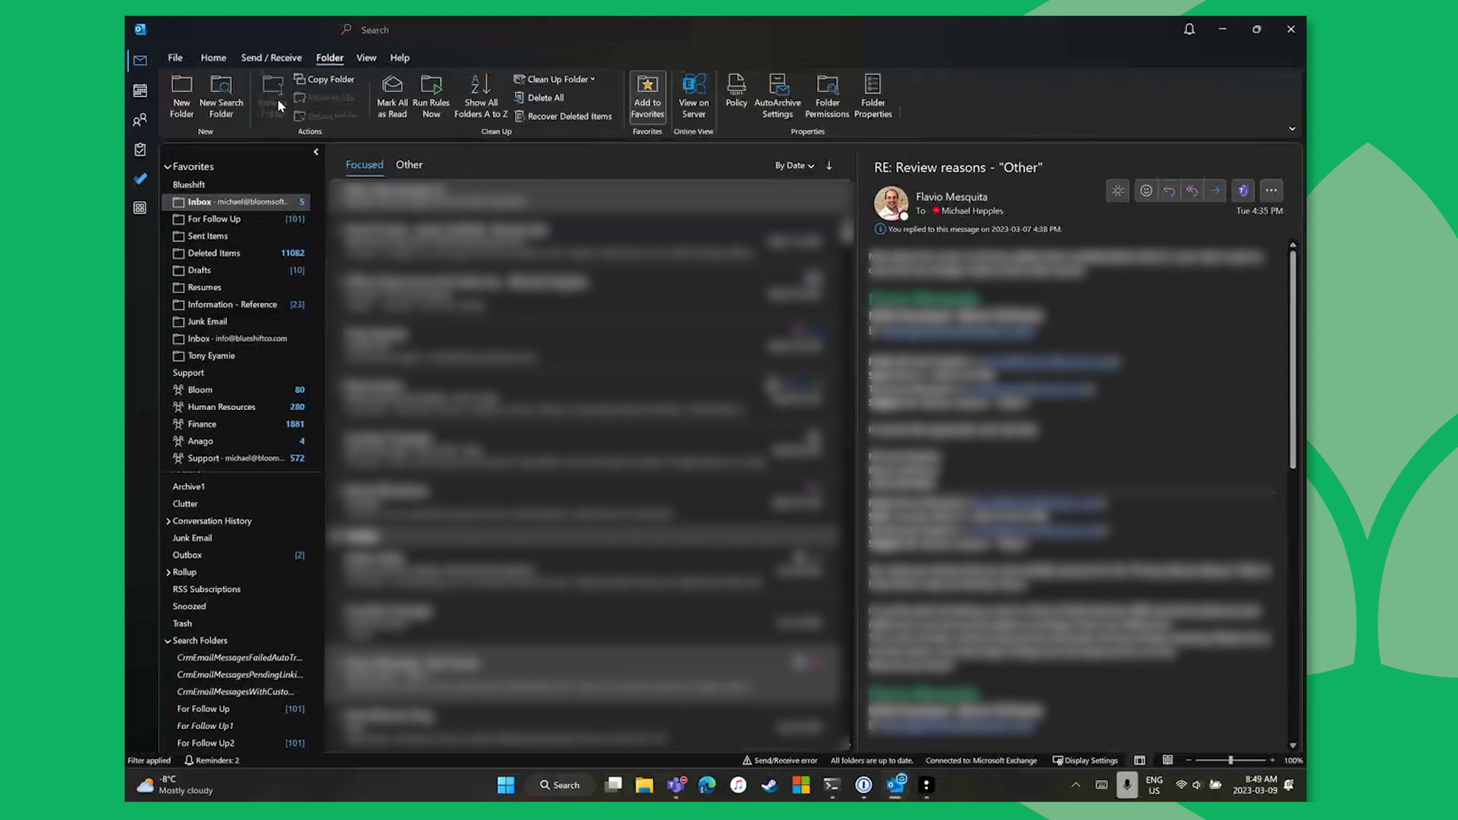
key(ctrl+shift+p)
scroll(692, 419, down, 3)
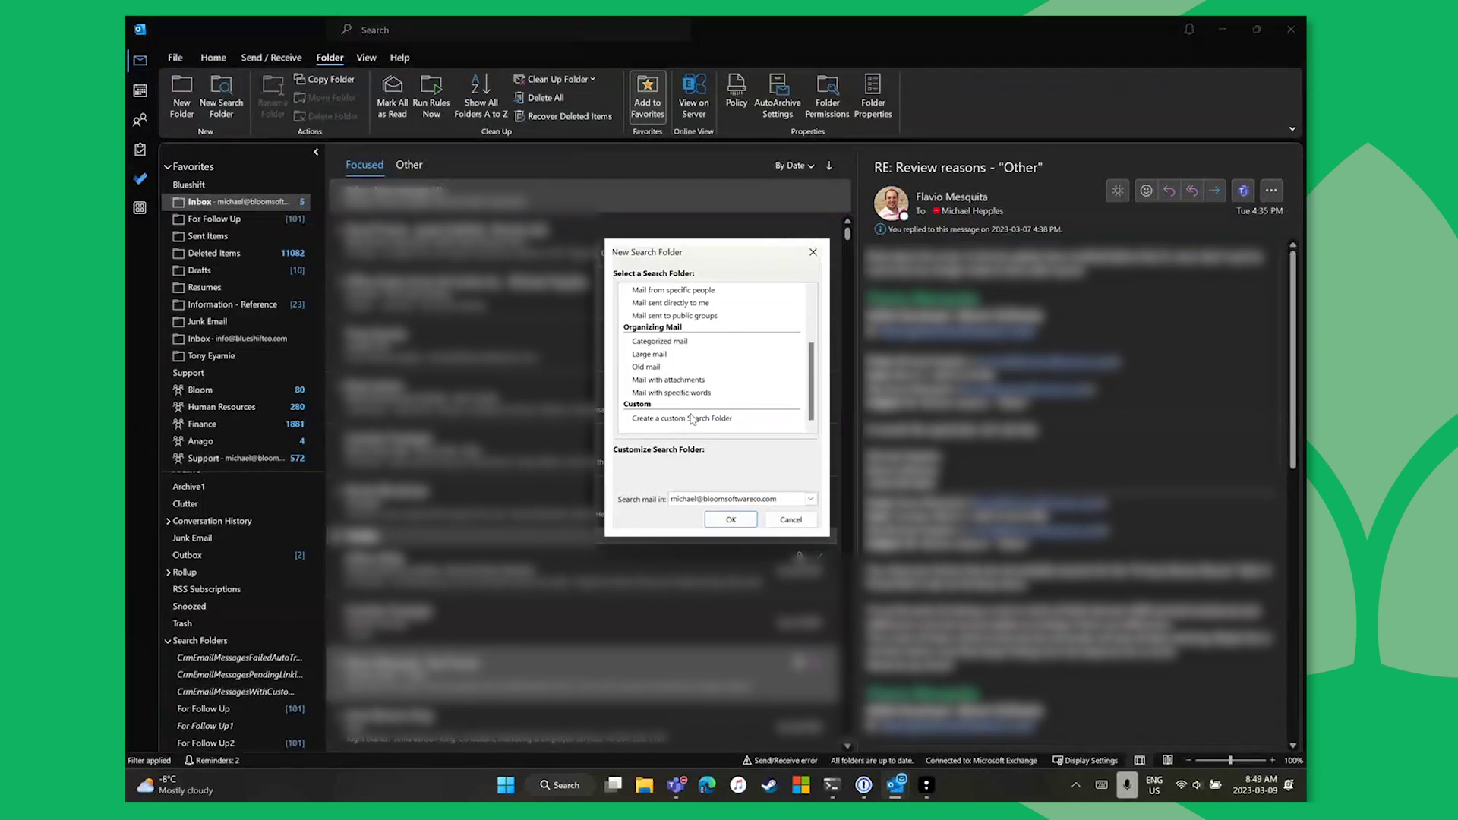
click(692, 419)
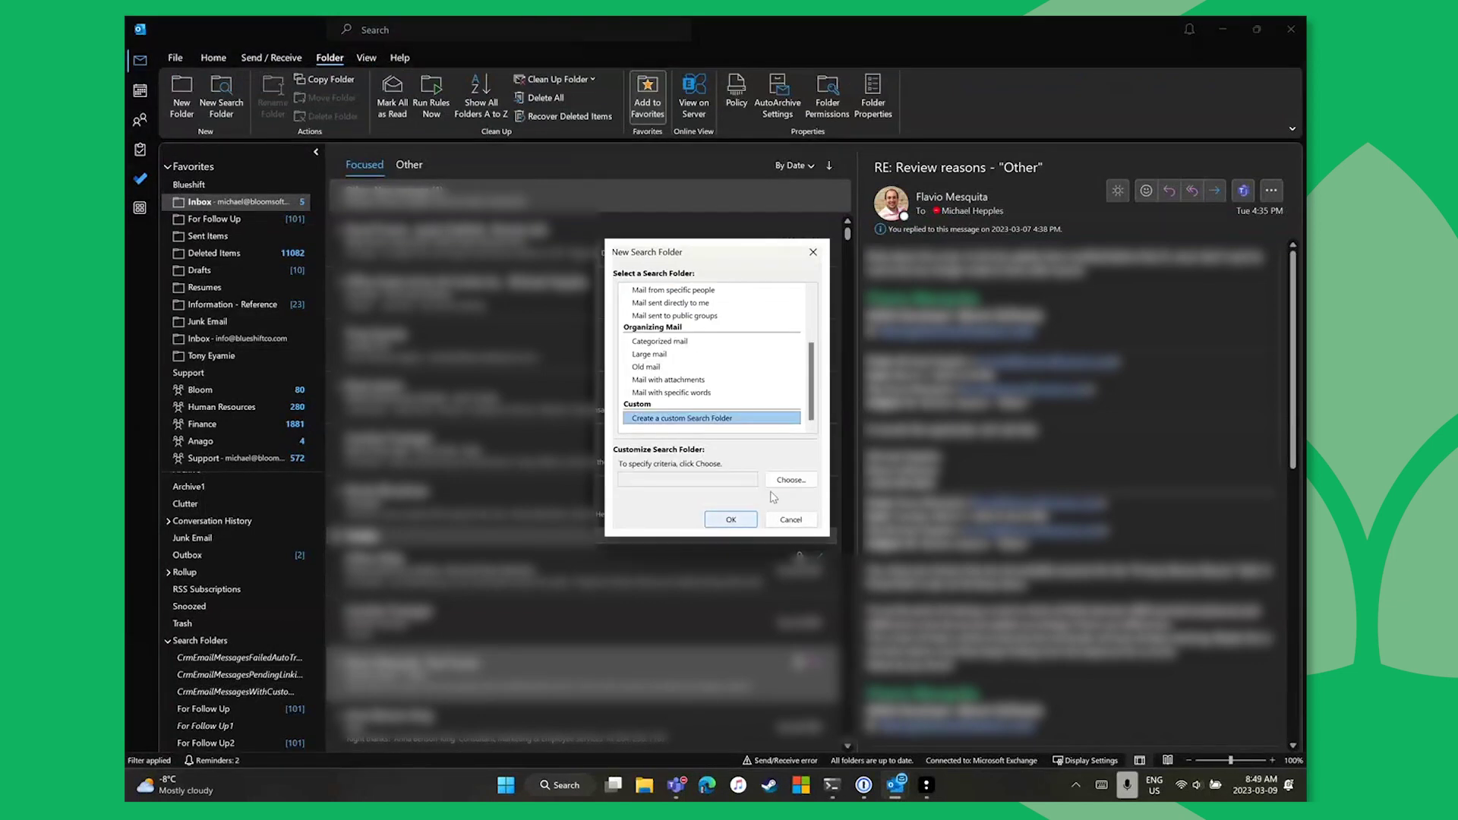
click(790, 480)
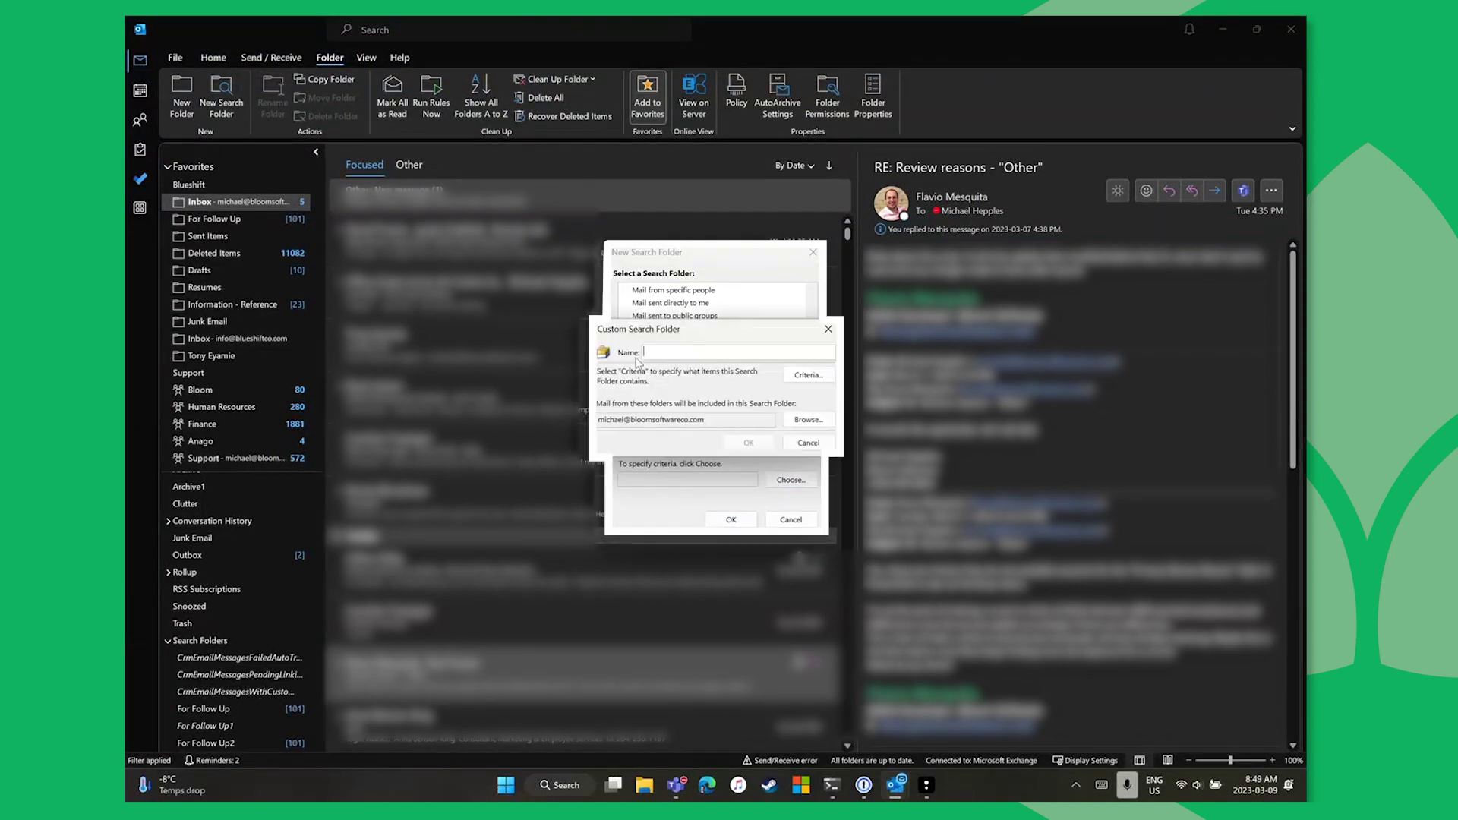
Open the search folder's Criteria, switch to the Advanced tab, and browse the All Note fields list
click(818, 379)
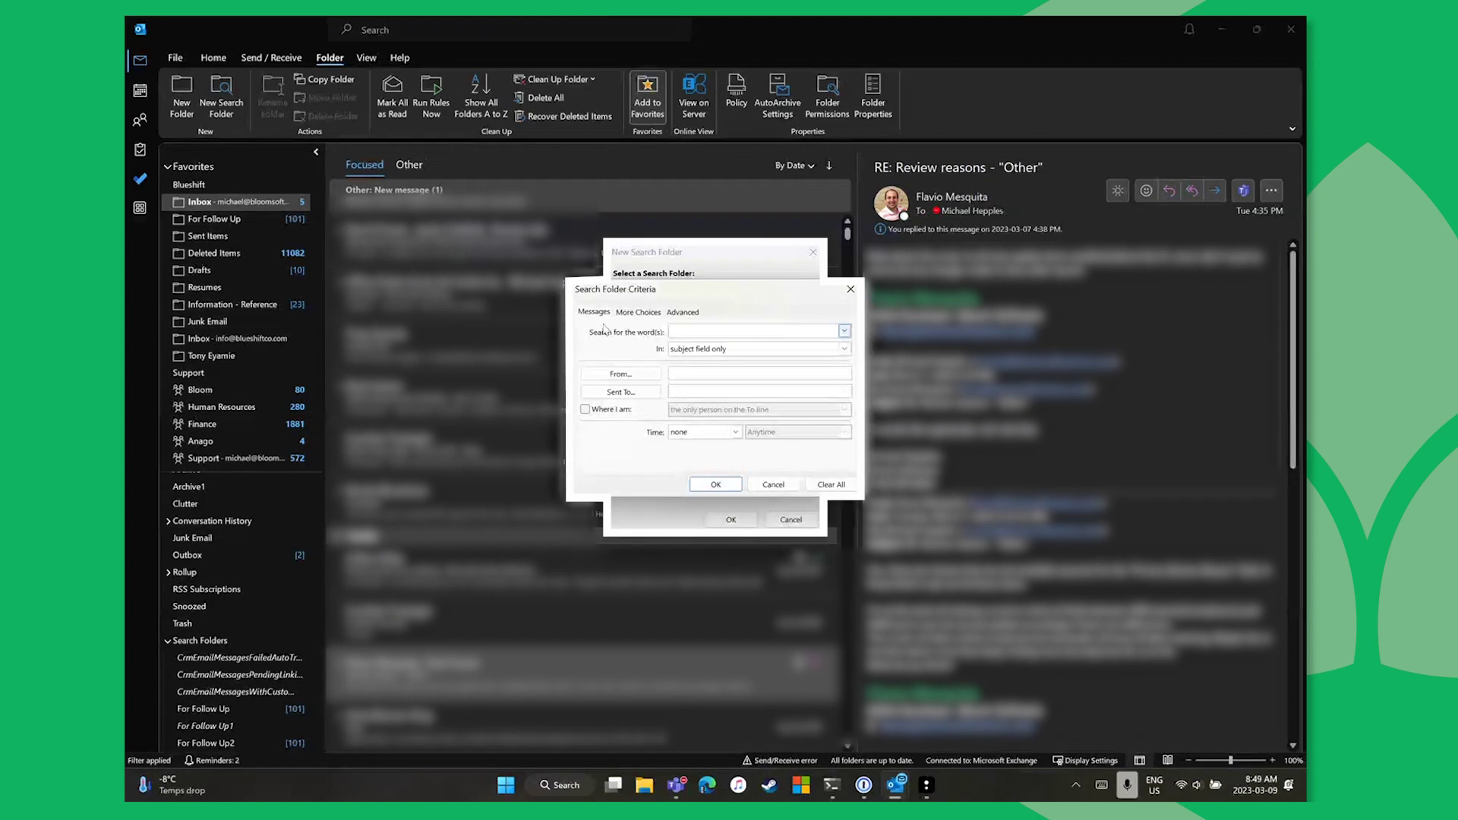
click(845, 331)
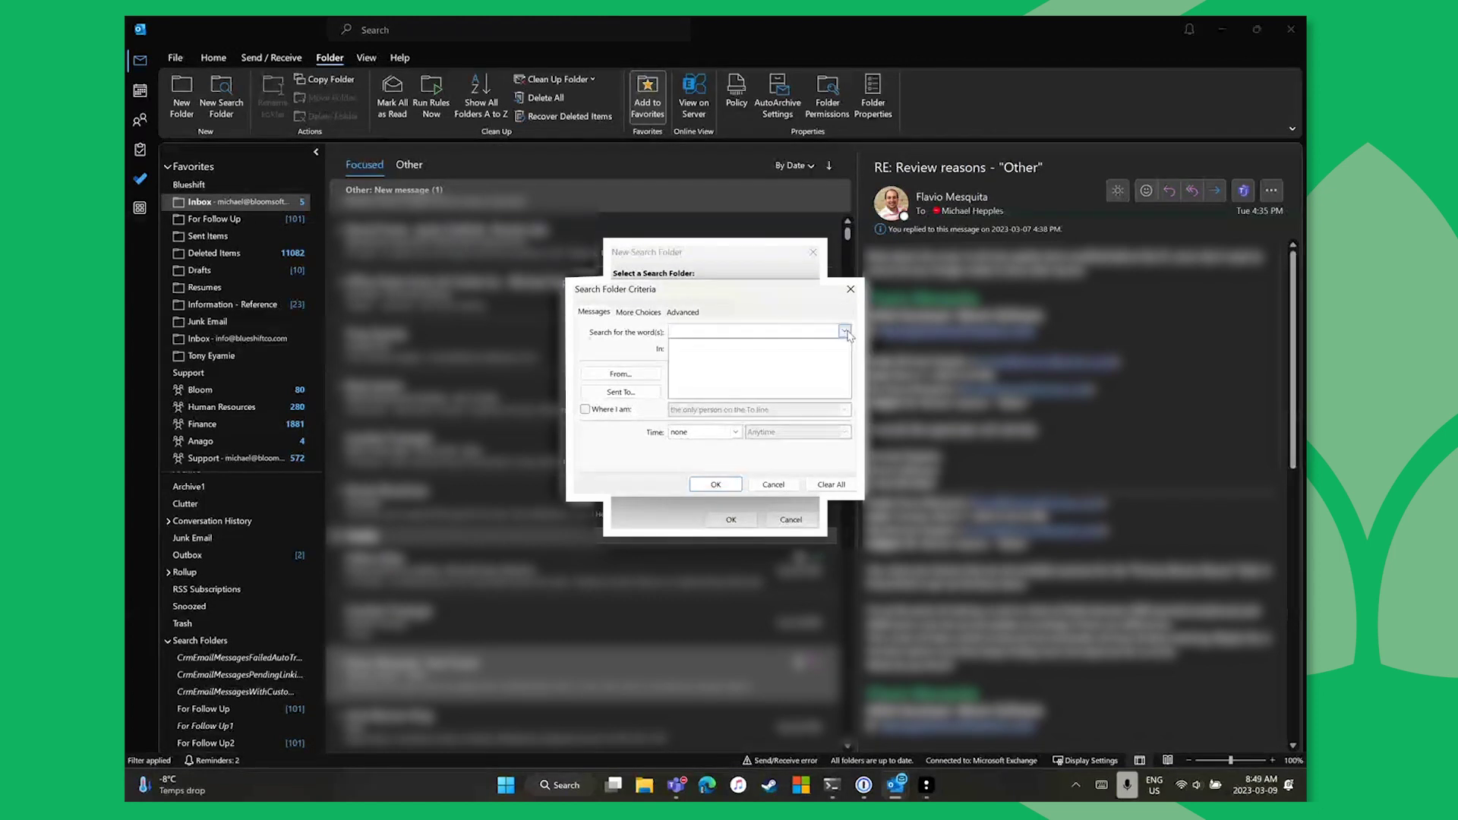
click(845, 332)
click(679, 372)
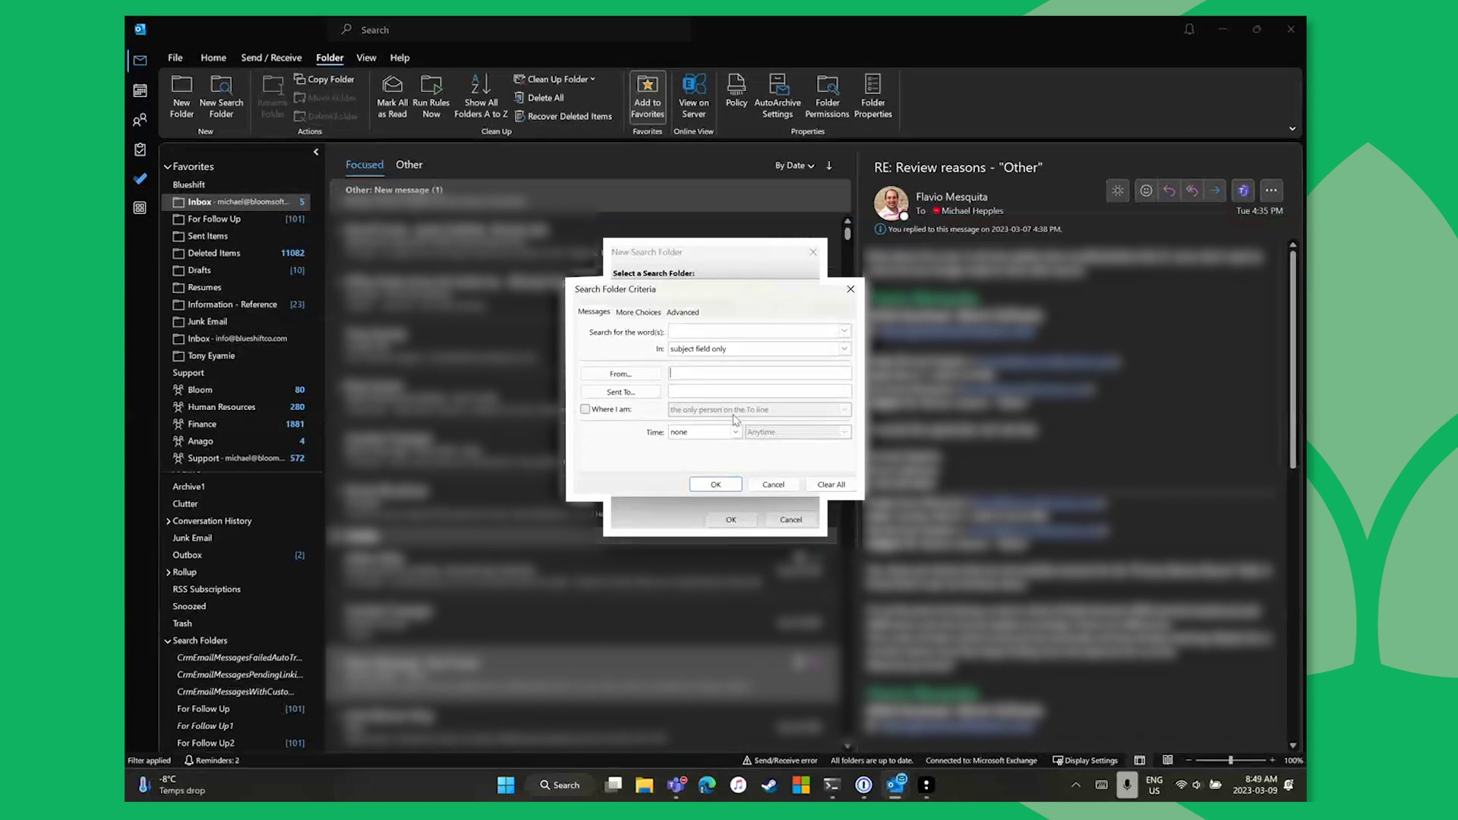
key(ctrl+Tab)
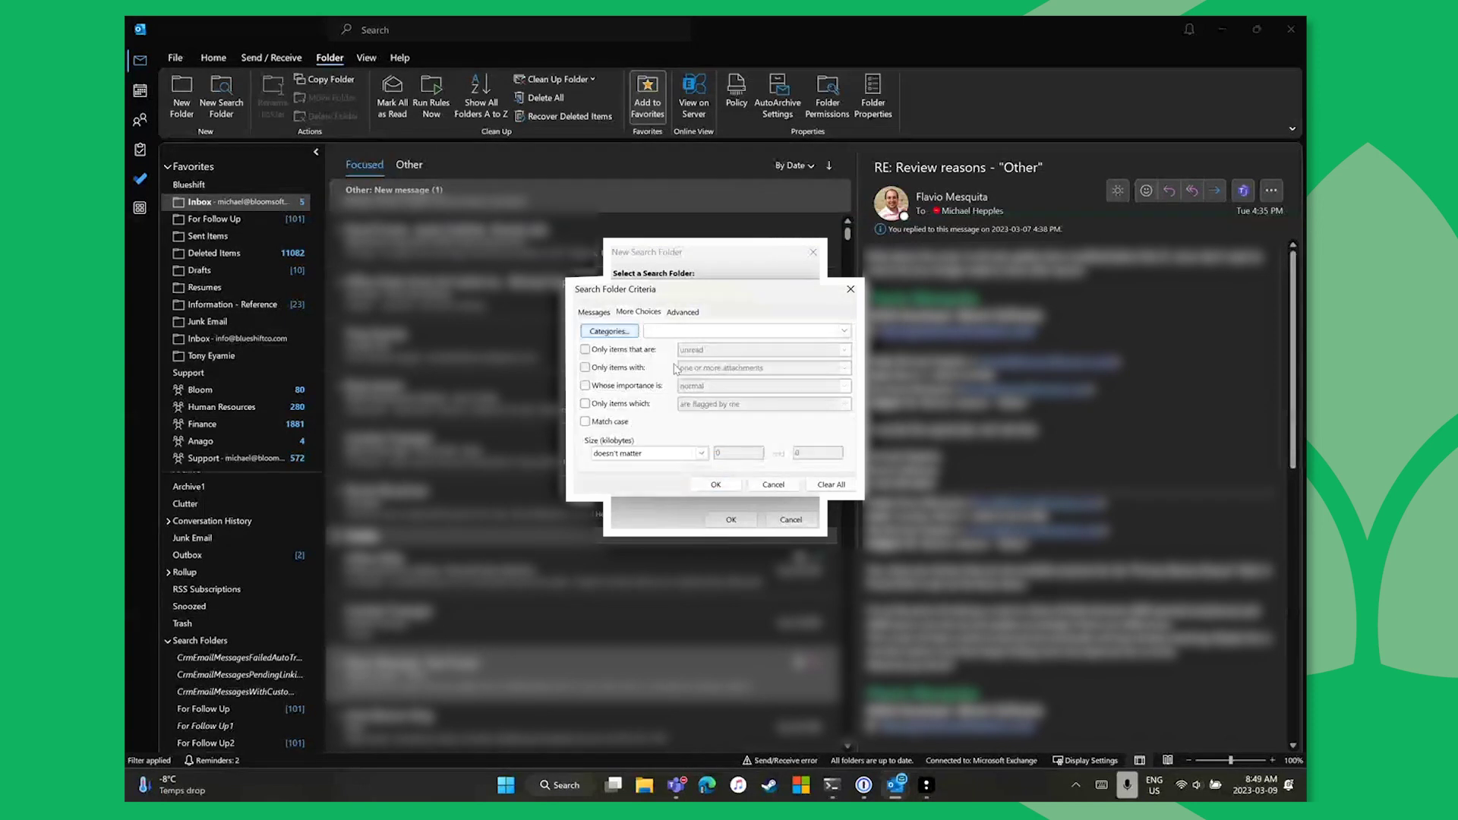
click(681, 312)
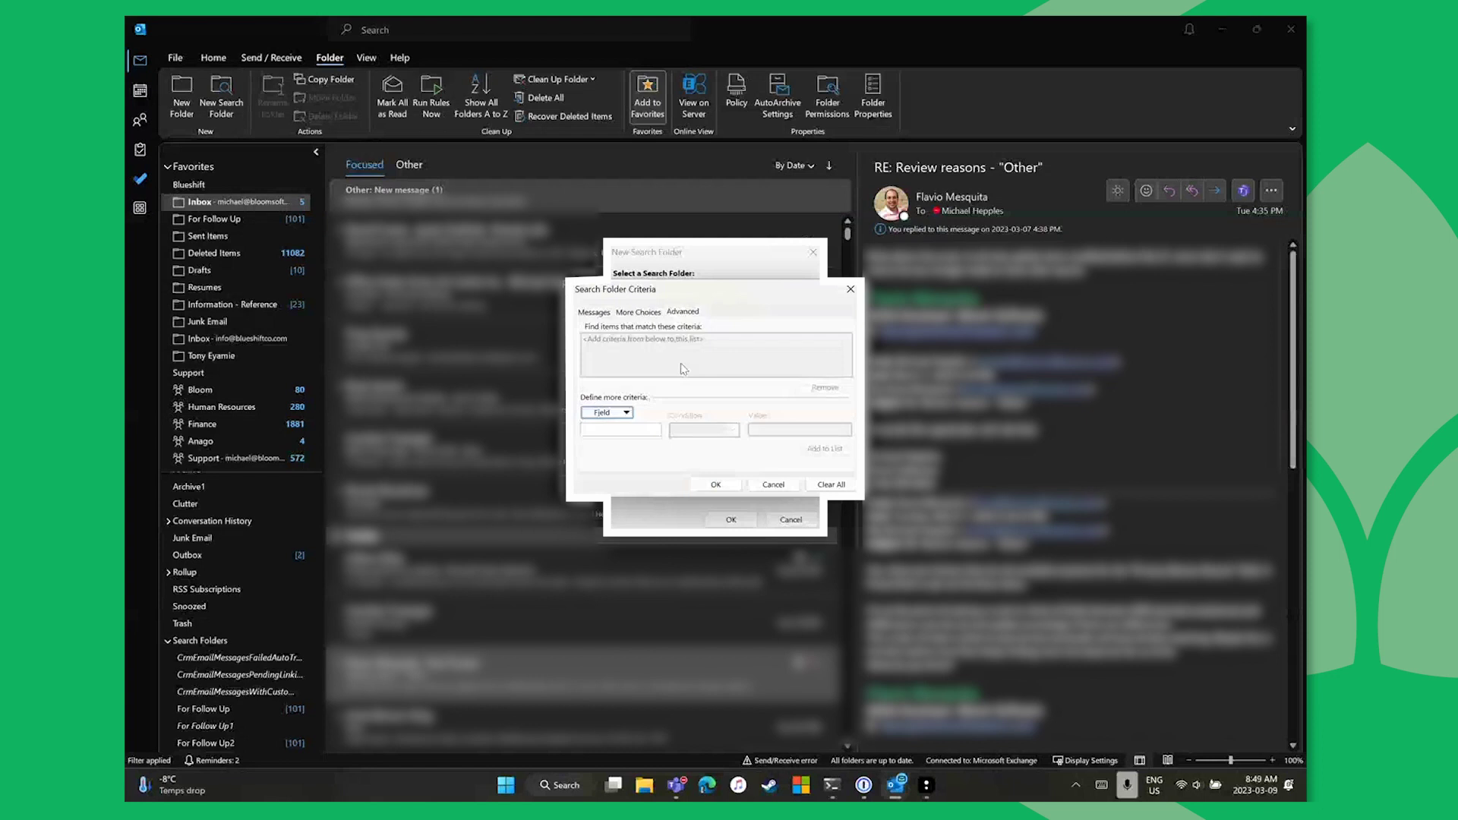
click(627, 414)
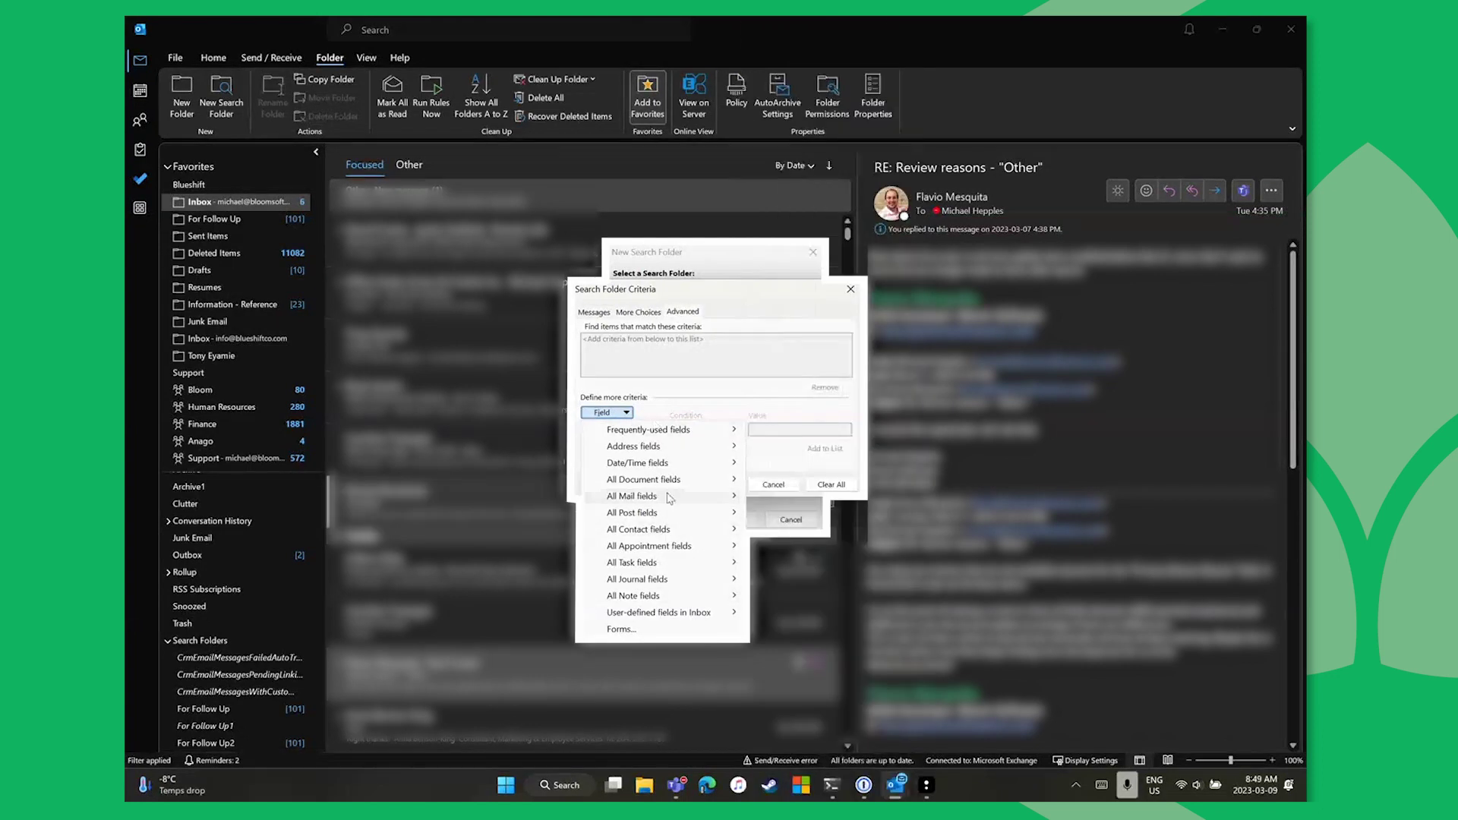
mouse_move(679, 604)
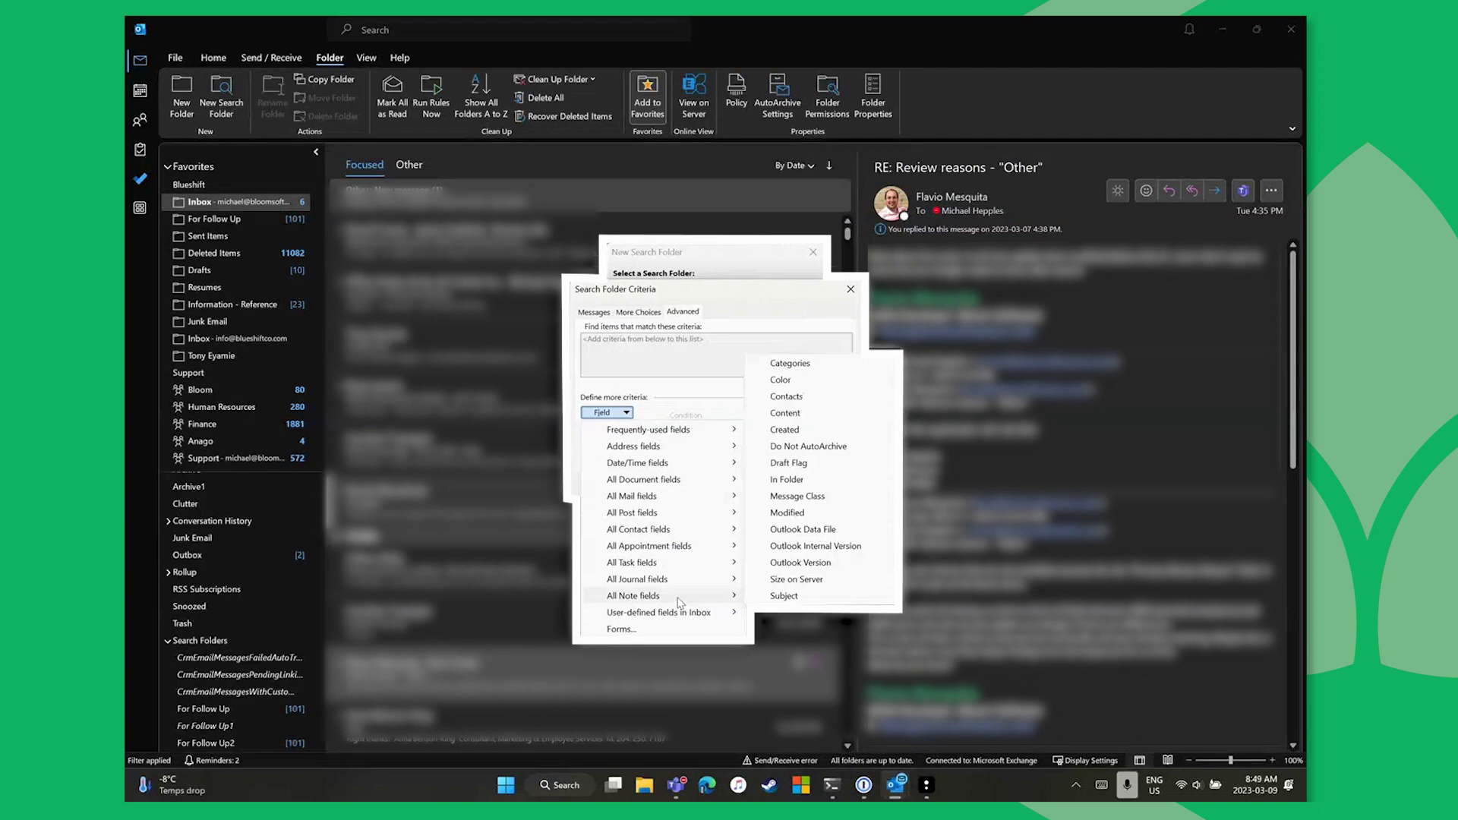